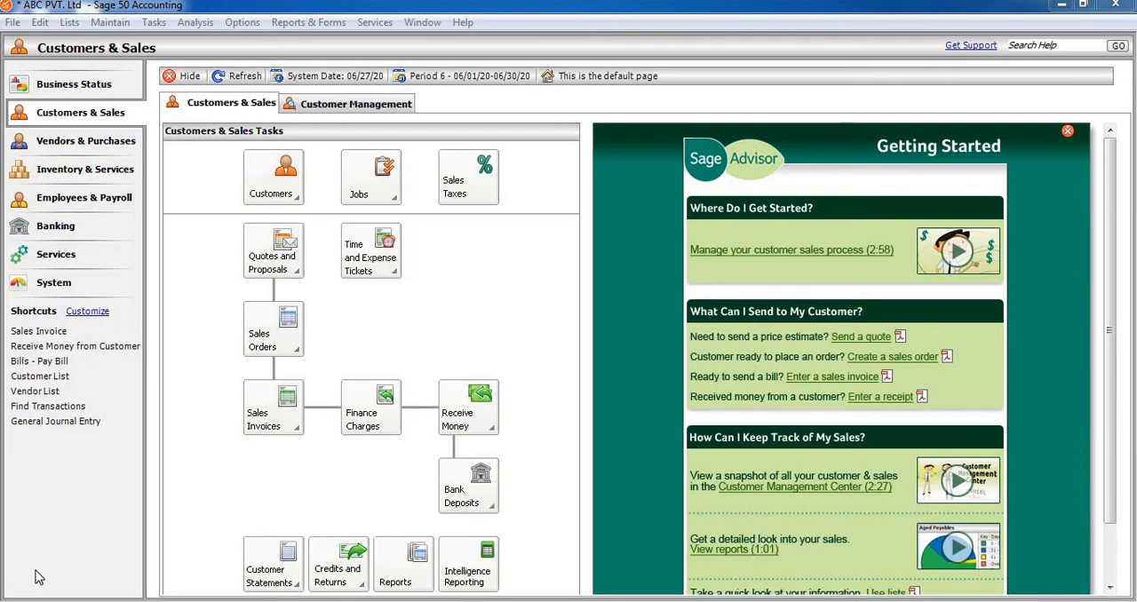
Start creating a new company without keeping ABC PVT. Ltd open, and proceed past the introduction.
{"action": "left_click", "coordinate": [12, 24]}
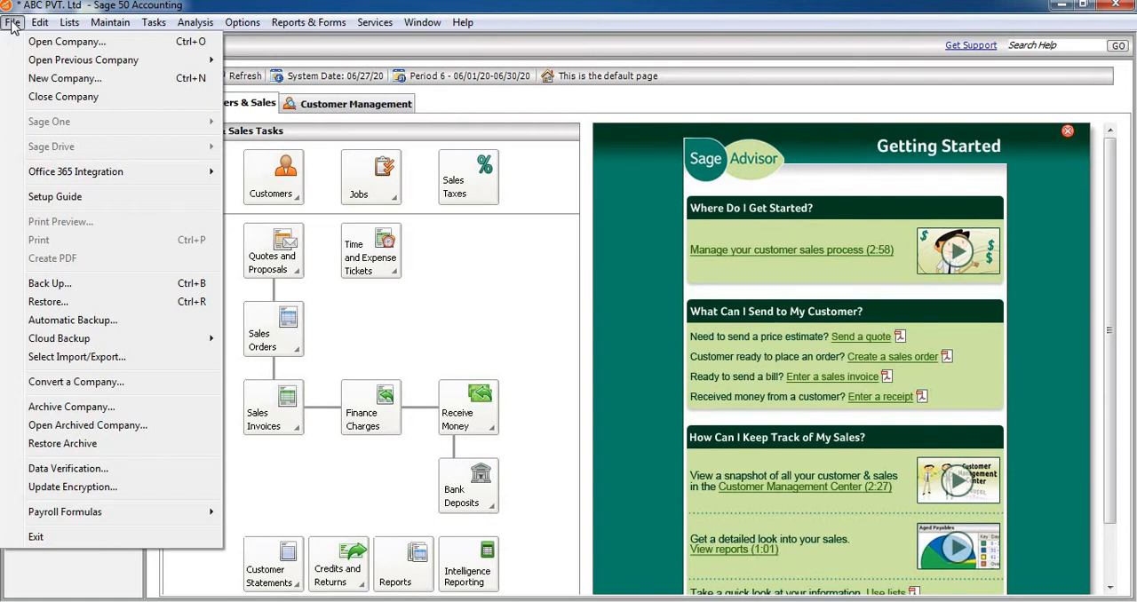
{"action": "left_click", "coordinate": [73, 81]}
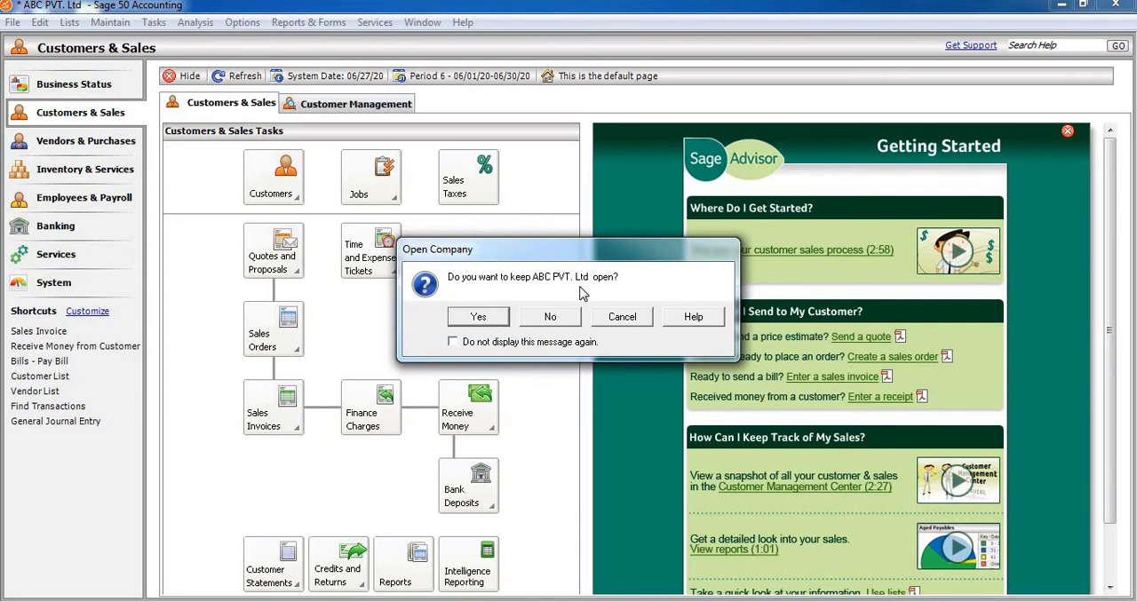
{"action": "left_click", "coordinate": [545, 319]}
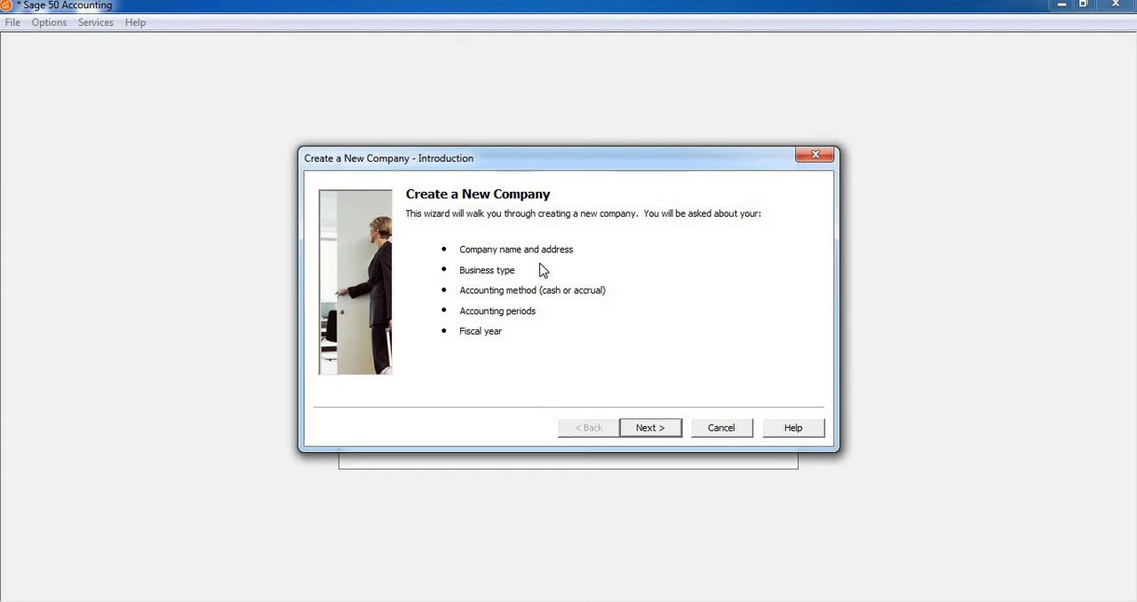
{"action": "left_click", "coordinate": [651, 429]}
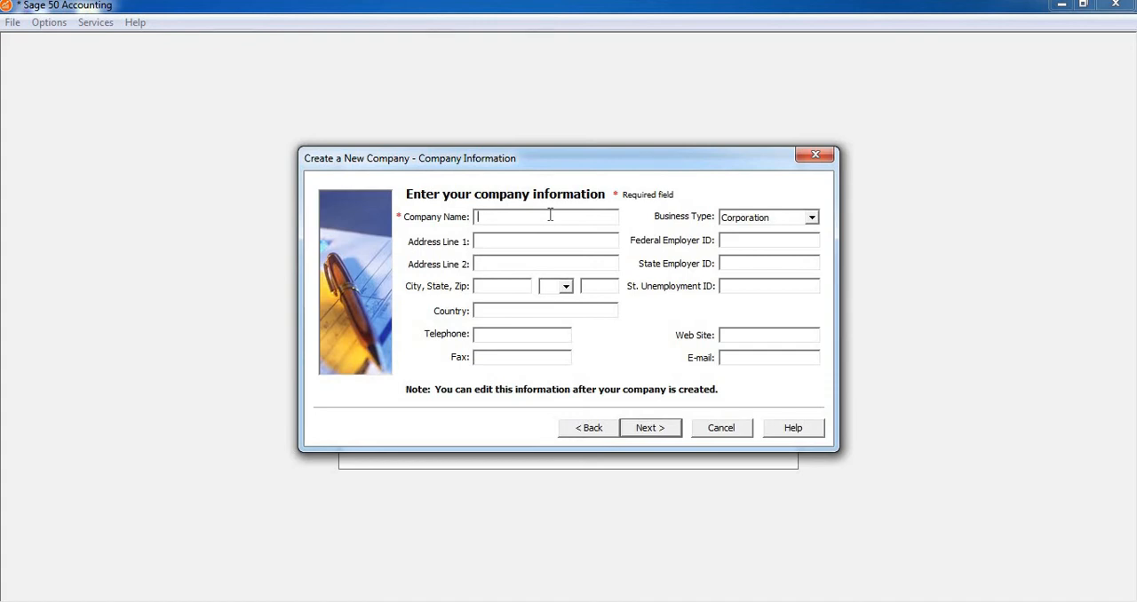
Name the new company XYZ Pvt Ltd and set its business type to Limited Liability Company.
{"action": "type", "text": "XYZ Pvt Ltd"}
{"action": "left_click", "coordinate": [811, 218]}
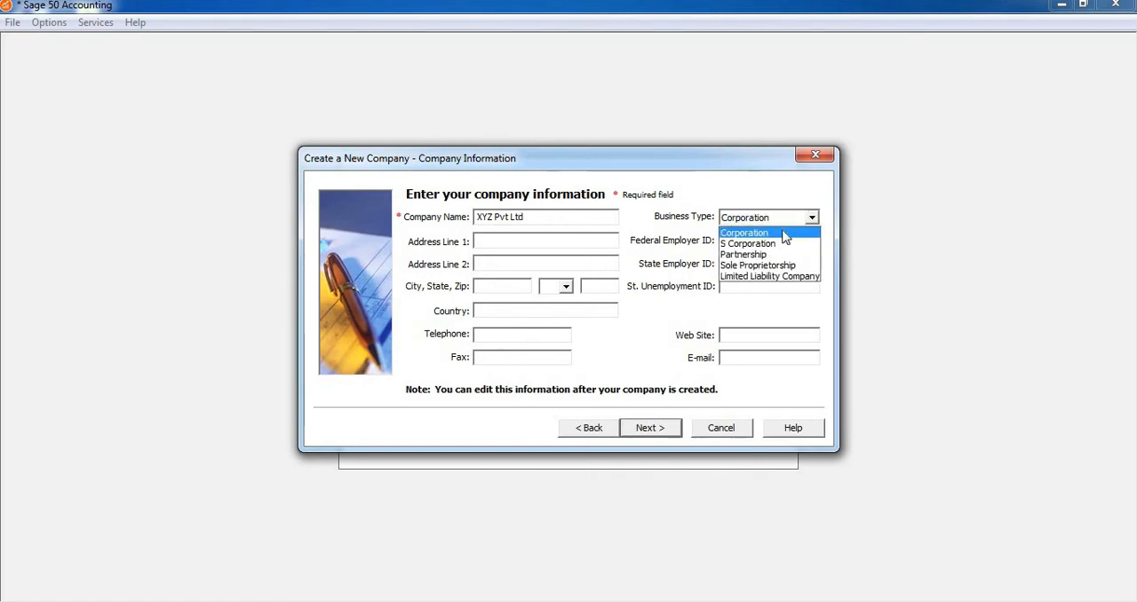
{"action": "left_click", "coordinate": [751, 277]}
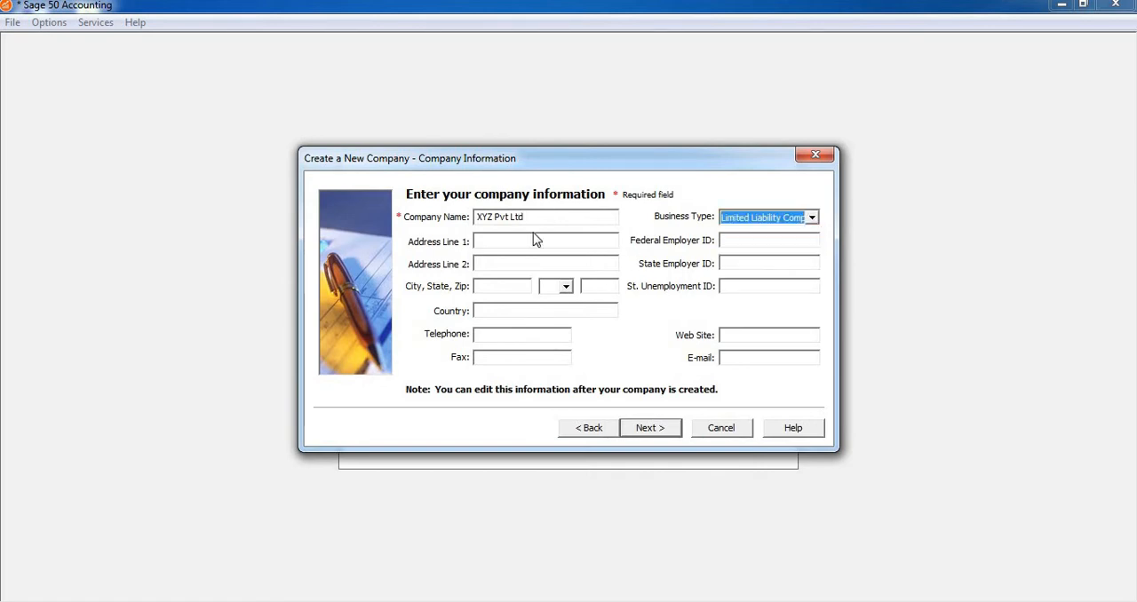
Fill in the company's two address lines with its building and city.
{"action": "left_click", "coordinate": [511, 240]}
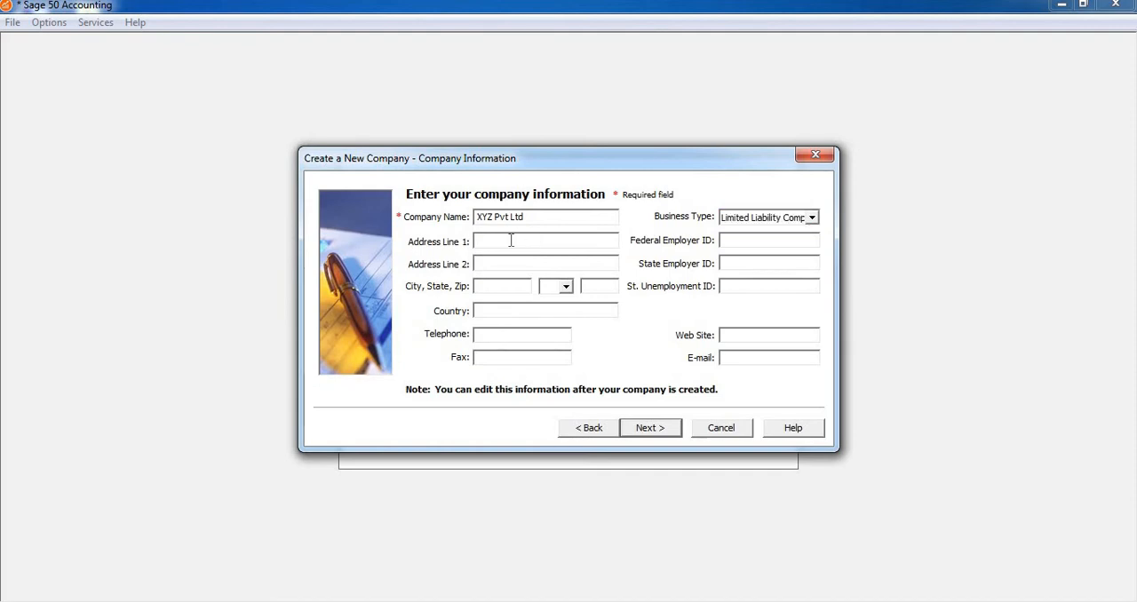
{"action": "type", "text": "Bin Hamoodah Towe"}
{"action": "left_click", "coordinate": [548, 259]}
{"action": "type", "text": "Abu Dha"}
{"action": "type", "text": "bi "}
{"action": "type", "text": "UAE"}
{"action": "key", "text": "BackSpace"}
{"action": "key", "text": "BackSpace"}
{"action": "key", "text": "BackSpace"}
{"action": "key", "text": "BackSpace"}
Set the company's country to UAE and enter its telephone and fax numbers.
{"action": "left_click", "coordinate": [506, 316]}
{"action": "type", "text": "UAE"}
{"action": "type", "text": "055555555"}
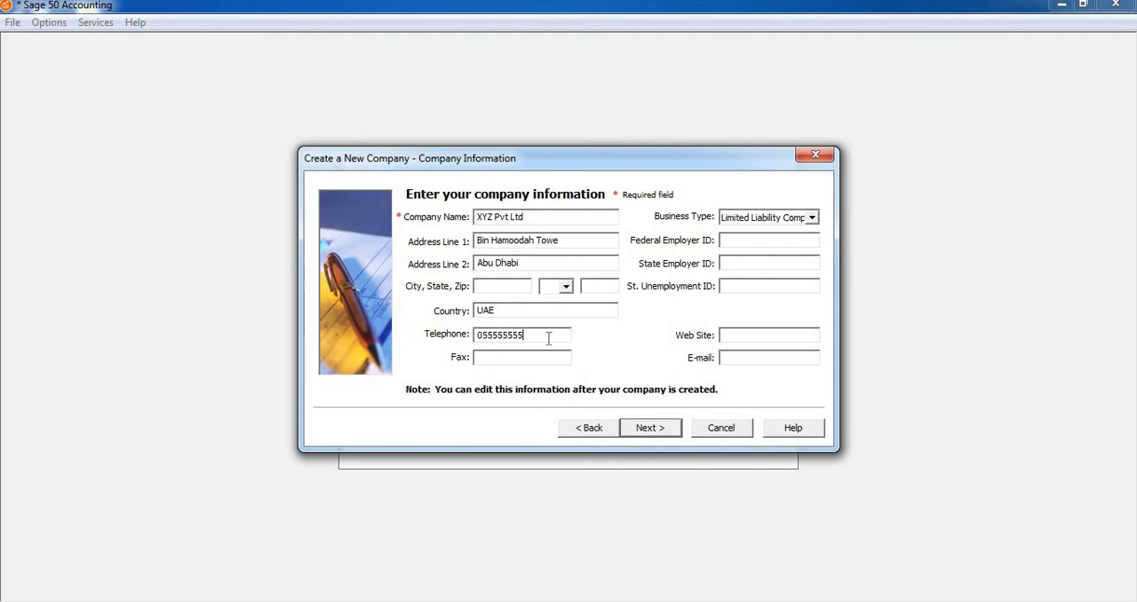
{"action": "type", "text": "02666666"}
{"action": "left_click", "coordinate": [787, 331]}
{"action": "type", "text": "WWW"}
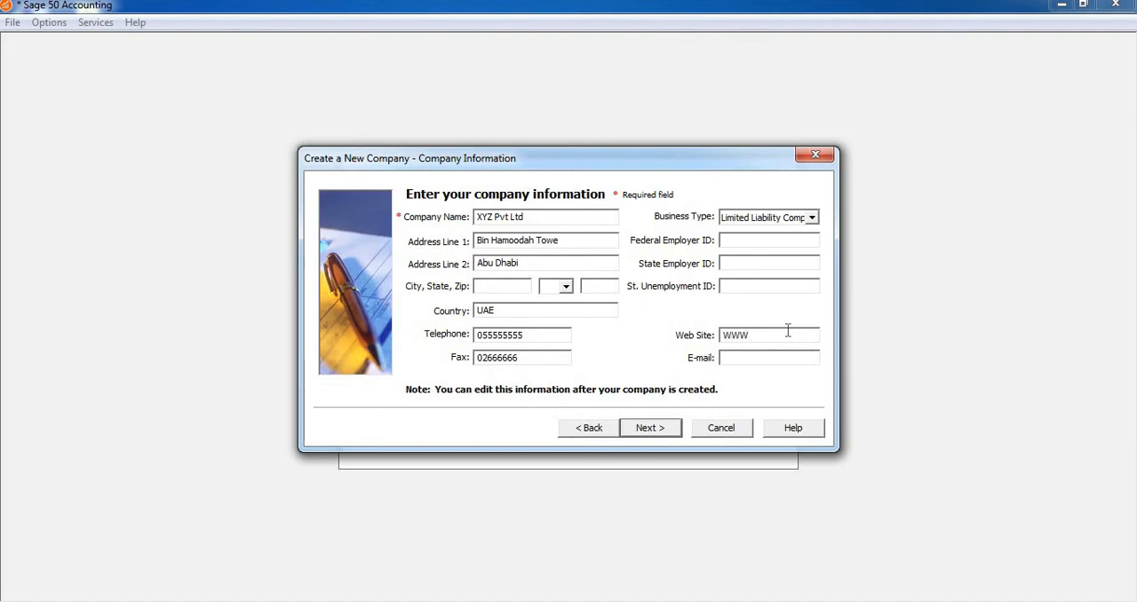
{"action": "type", "text": ".YYZ"}
{"action": "key", "text": "BackSpace"}
{"action": "key", "text": "BackSpace"}
{"action": "key", "text": "BackSpace"}
{"action": "key", "text": "BackSpace"}
{"action": "type", "text": "Xyz.com"}
Enter the company's e-mail address and proceed to the choice of creation method.
{"action": "left_click", "coordinate": [765, 358]}
{"action": "left_click", "coordinate": [654, 428]}
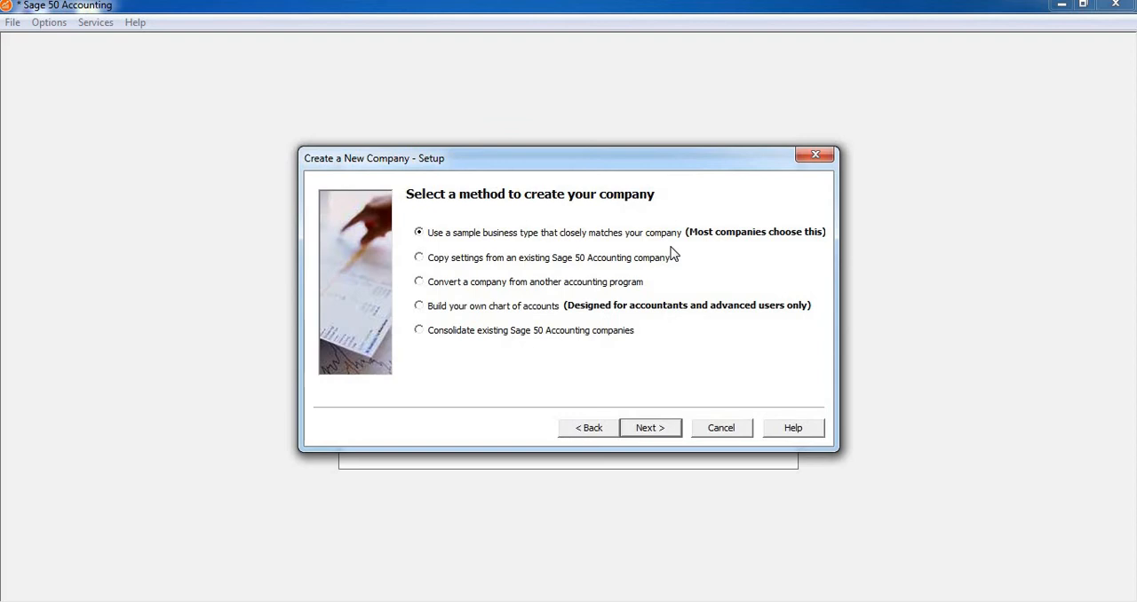
Accept the sample business type method with Service Company, the Accrual accounting method and Real Time posting.
{"action": "left_click", "coordinate": [661, 433]}
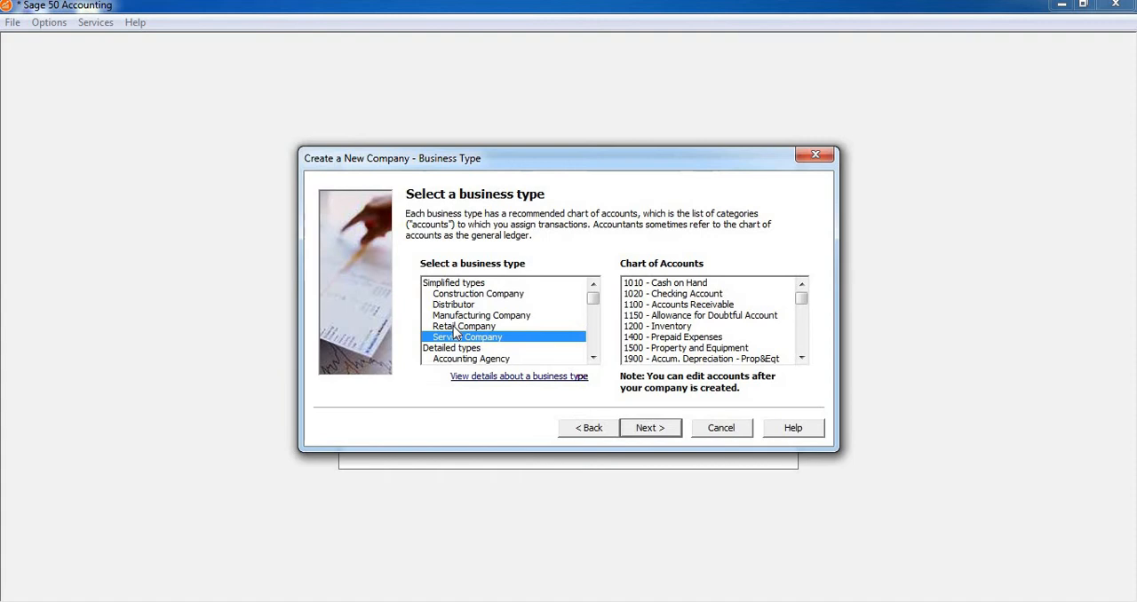
{"action": "left_click", "coordinate": [651, 428]}
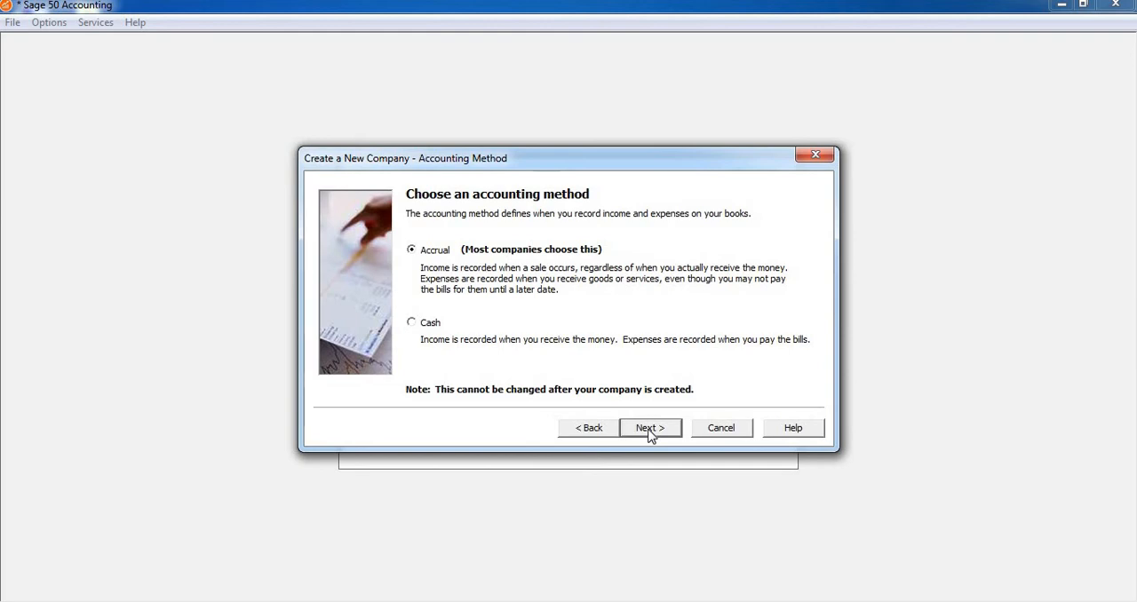
{"action": "left_click", "coordinate": [650, 429]}
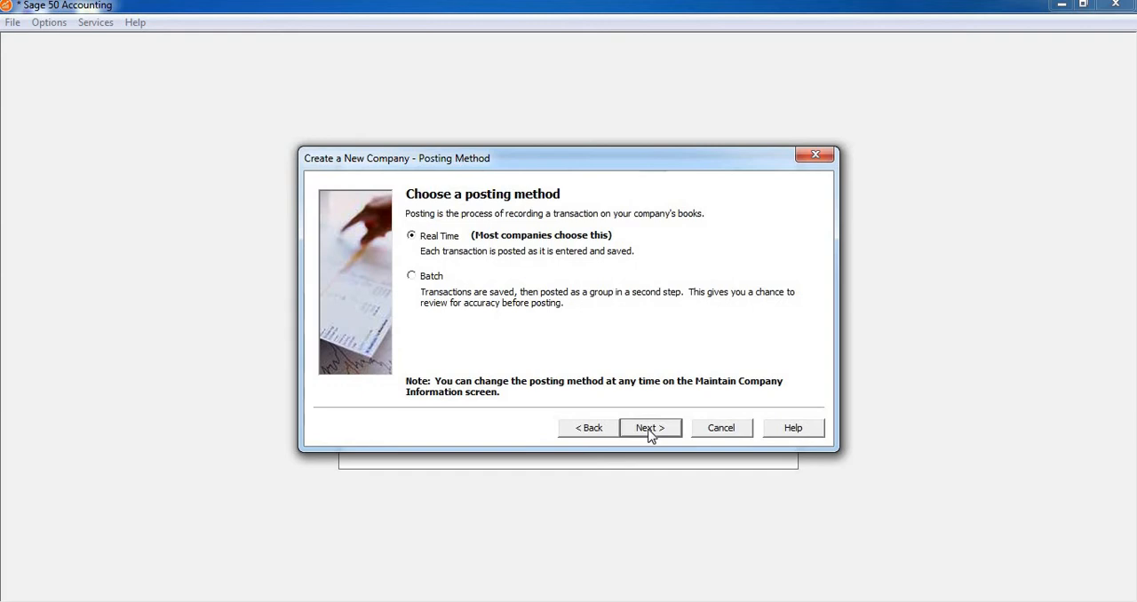
{"action": "left_click", "coordinate": [649, 430]}
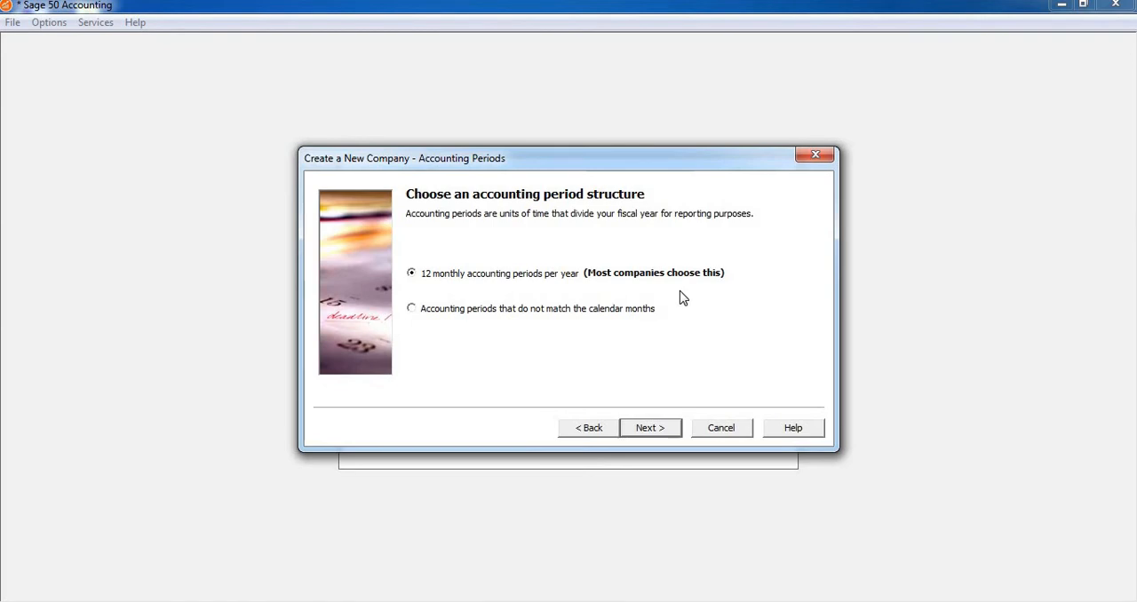
Create the company with 12 monthly accounting periods starting January 2020, and dismiss the Setup Guide.
{"action": "left_click", "coordinate": [657, 430]}
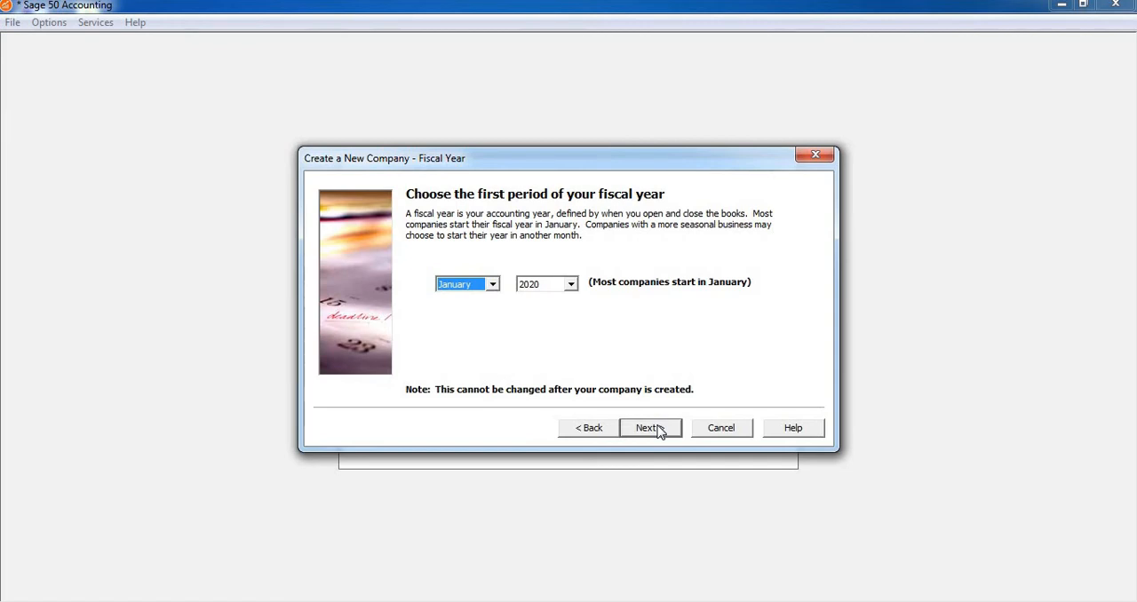
{"action": "left_click", "coordinate": [649, 428]}
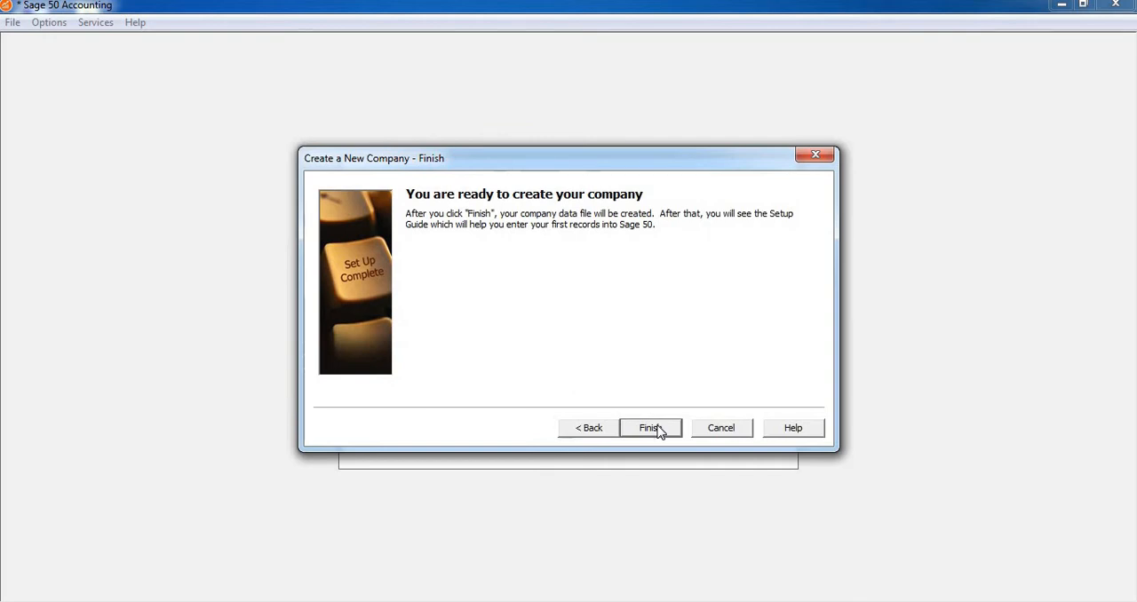
{"action": "left_click", "coordinate": [657, 431]}
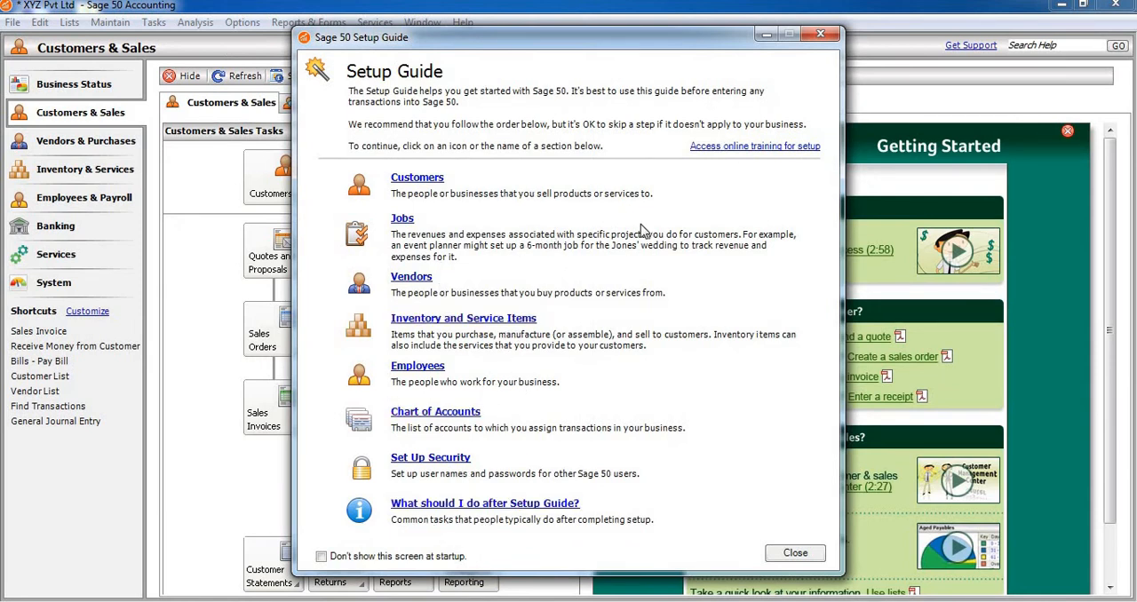
{"action": "left_click", "coordinate": [821, 34]}
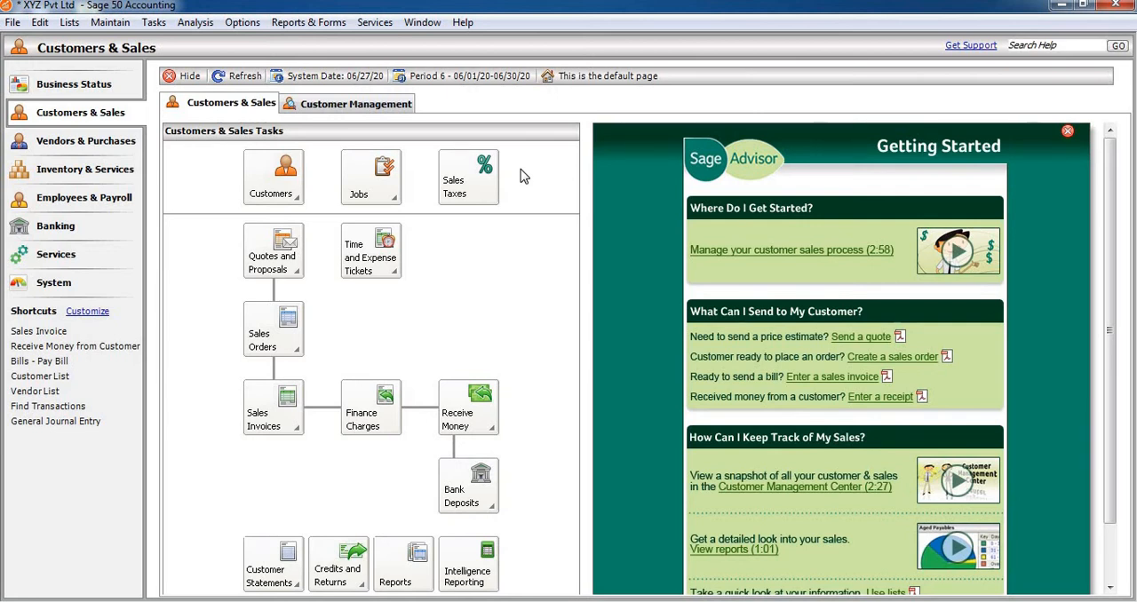
Add account 001 to the chart of accounts with description Cash In Hand and type Cash, and save it.
{"action": "left_click", "coordinate": [125, 26]}
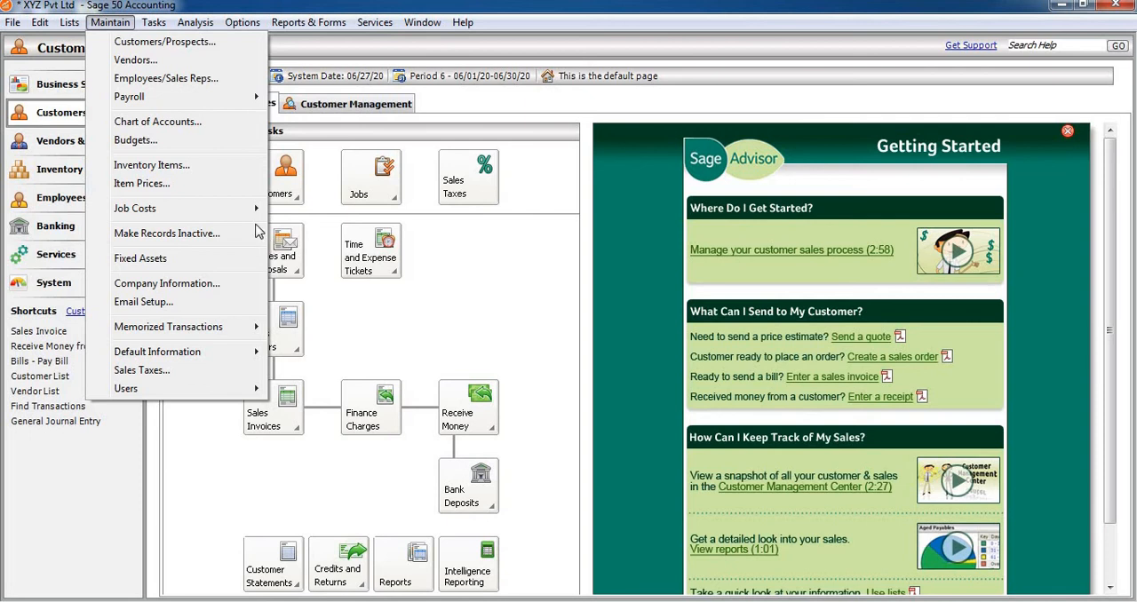
{"action": "left_click", "coordinate": [190, 124]}
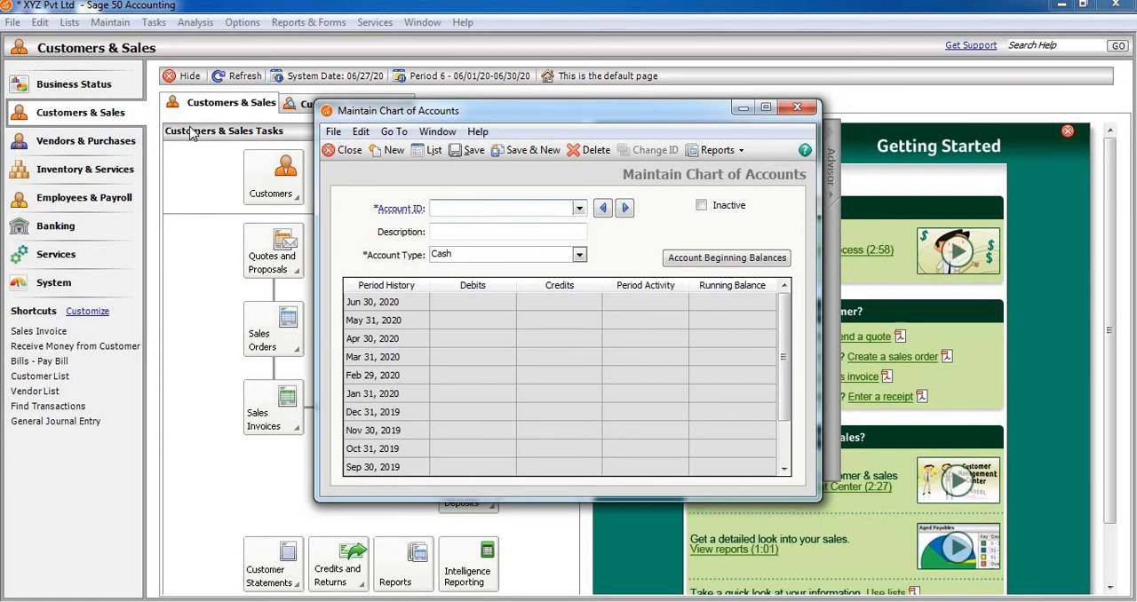
{"action": "type", "text": "001"}
{"action": "left_click", "coordinate": [449, 232]}
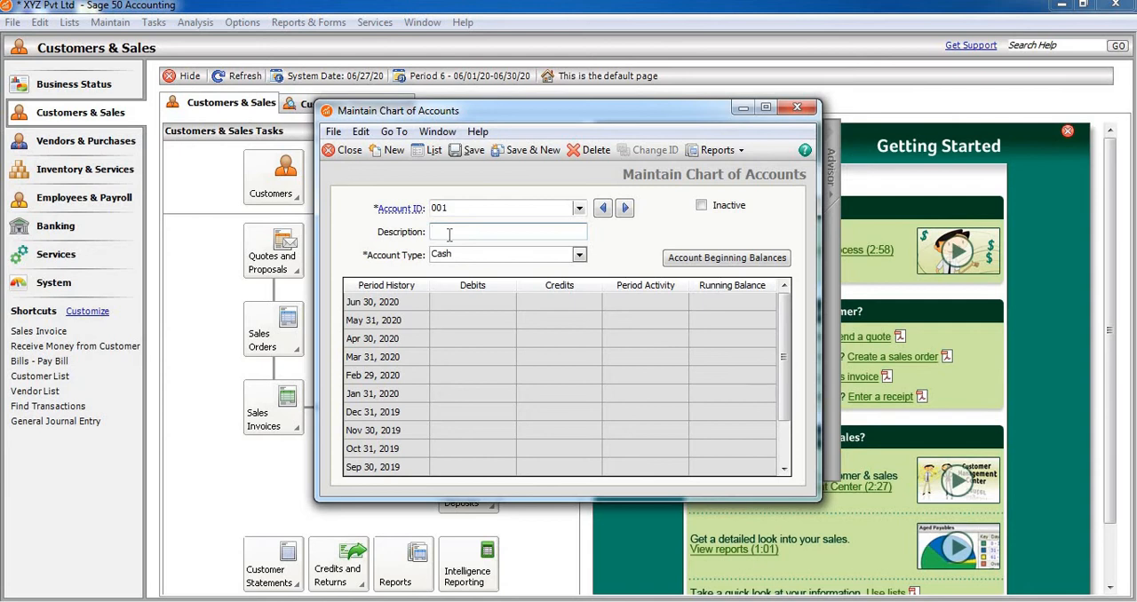
{"action": "type", "text": "Csh"}
{"action": "key", "text": "BackSpace"}
{"action": "type", "text": "ash In h"}
{"action": "key", "text": "BackSpace"}
{"action": "type", "text": "Hand"}
{"action": "left_click", "coordinate": [519, 152]}
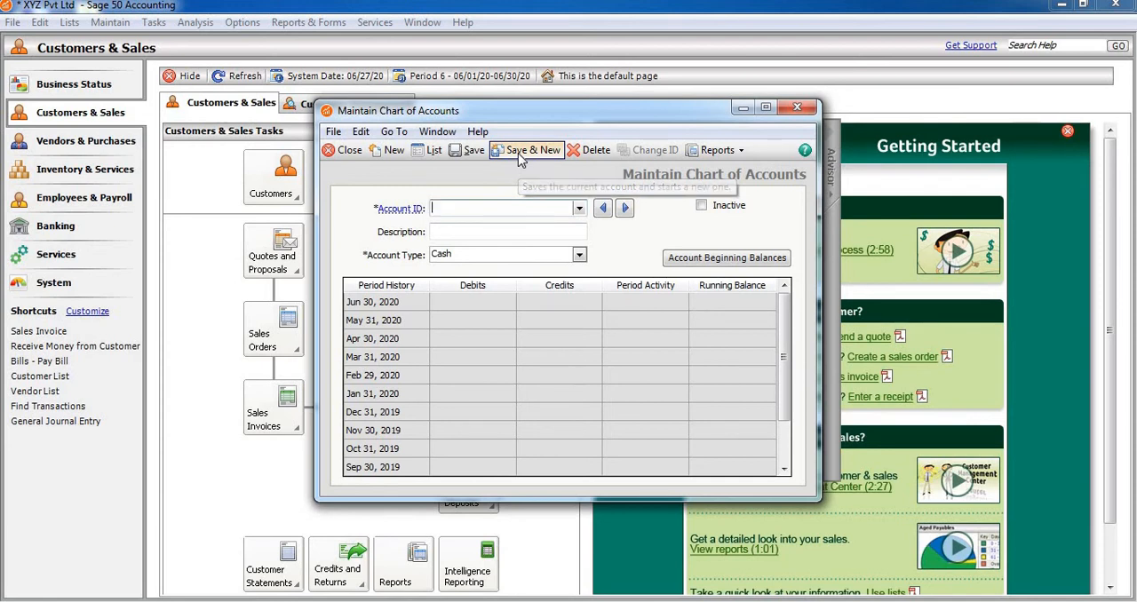
Add account 002 with description PPE and type Fixed Assets, and save it.
{"action": "type", "text": "001"}
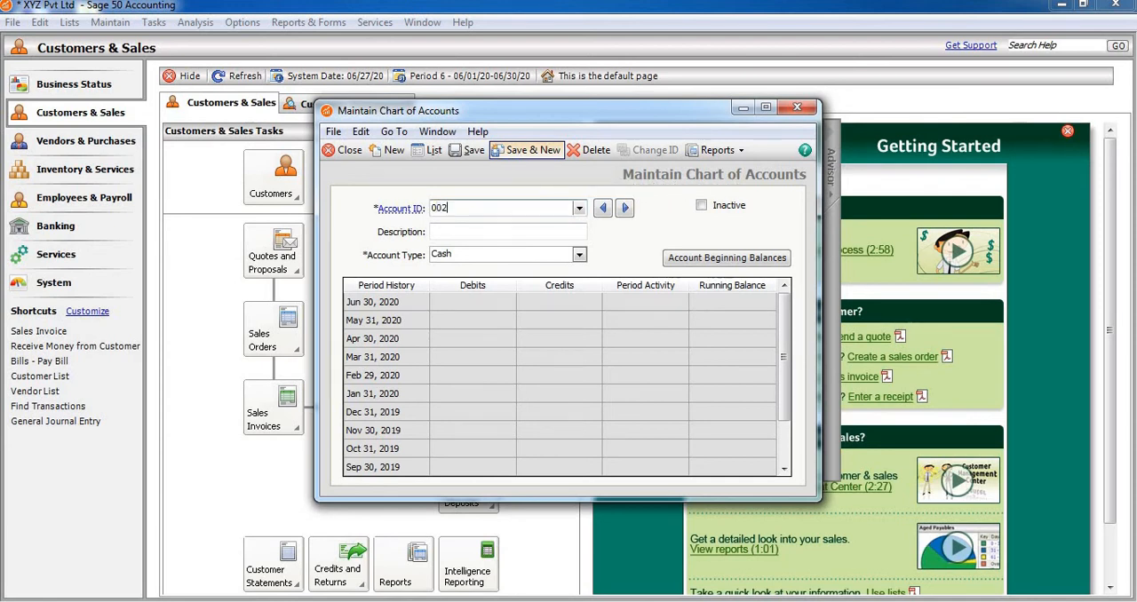
{"action": "left_click", "coordinate": [509, 232]}
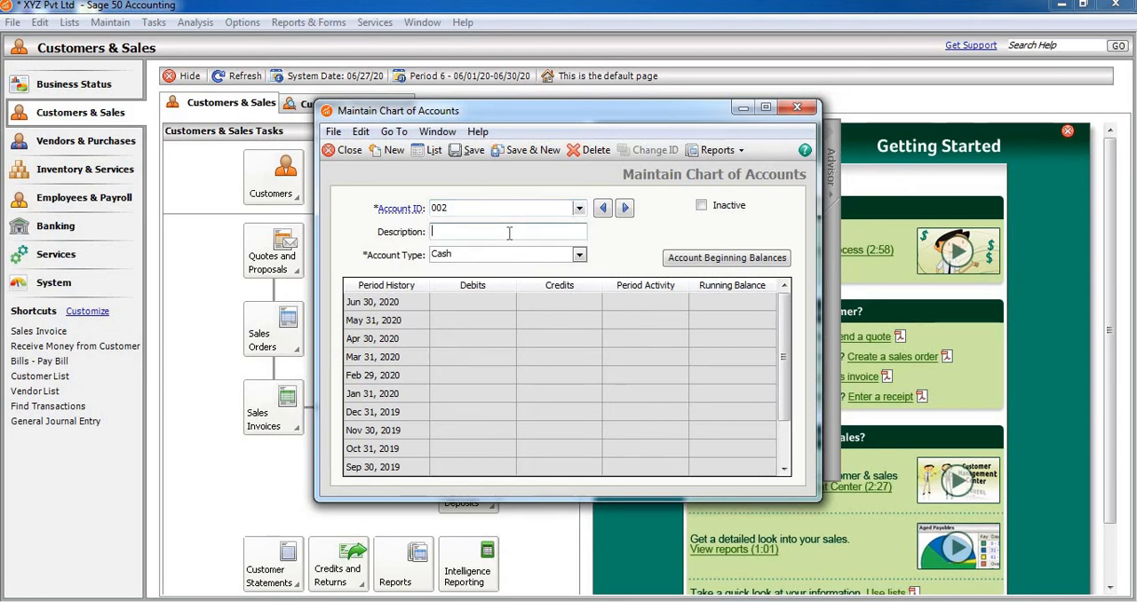
{"action": "type", "text": "PPE"}
{"action": "left_click", "coordinate": [578, 255]}
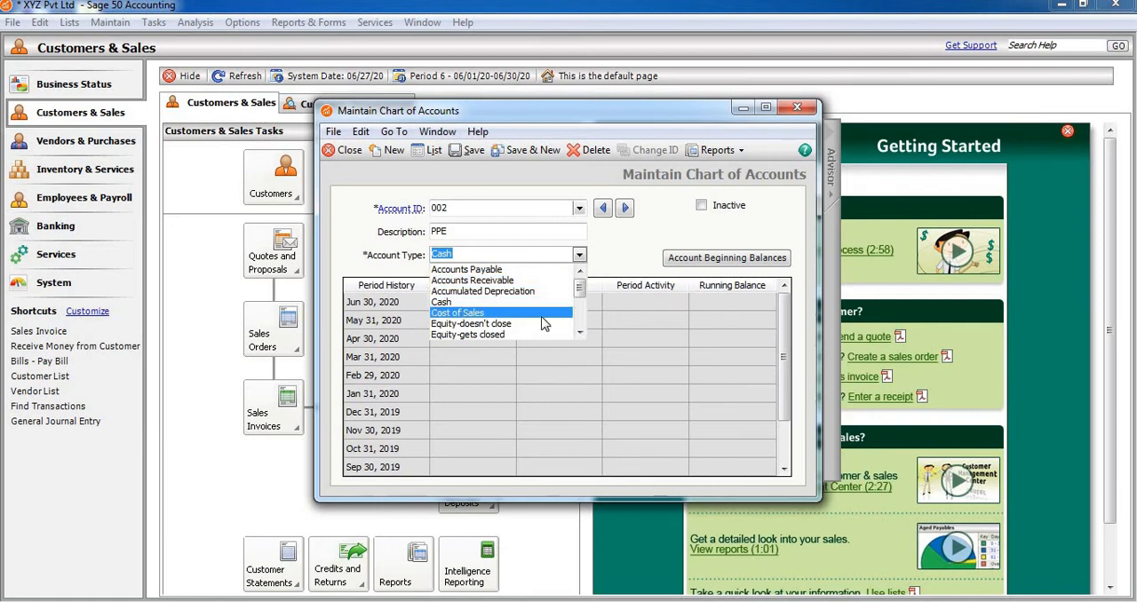
{"action": "left_click", "coordinate": [580, 333]}
{"action": "left_click", "coordinate": [580, 332]}
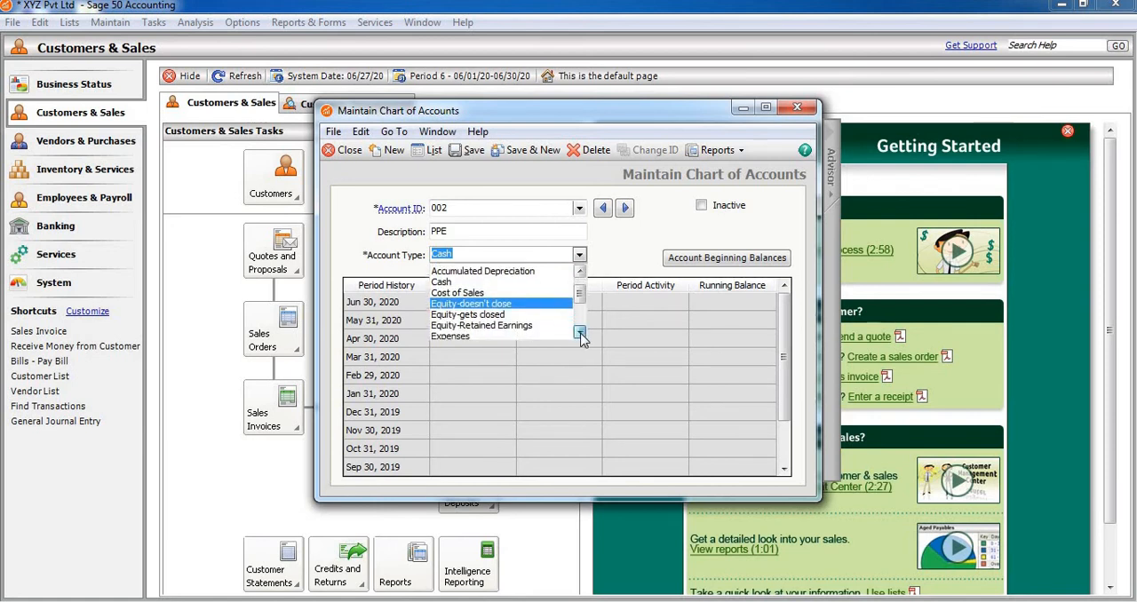
{"action": "left_click", "coordinate": [579, 332]}
{"action": "left_click", "coordinate": [580, 332]}
{"action": "left_click", "coordinate": [580, 332]}
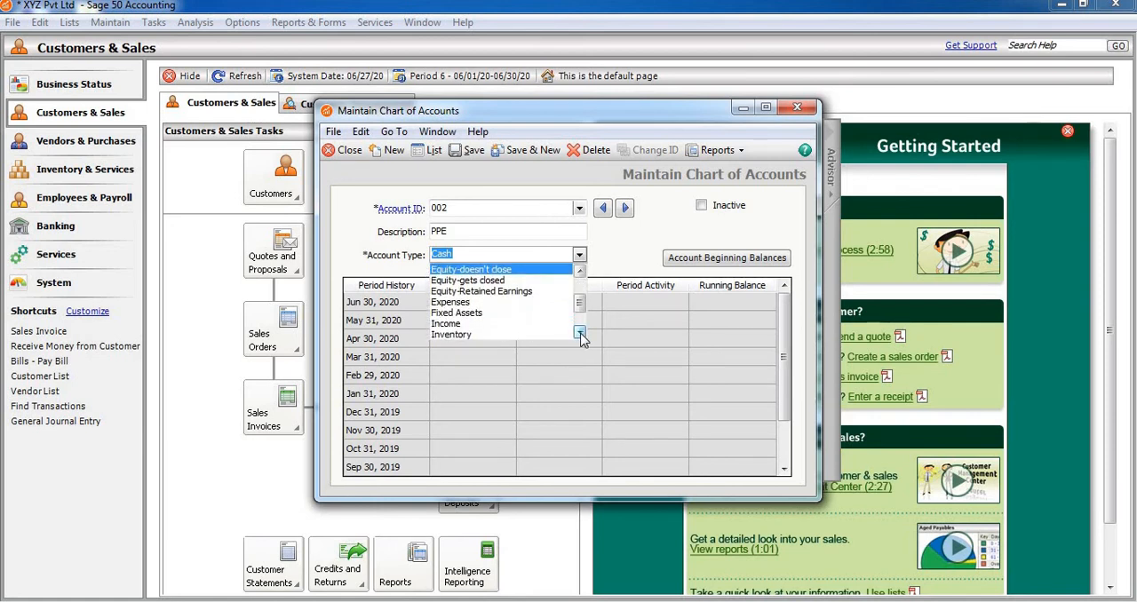
{"action": "left_click", "coordinate": [580, 332]}
{"action": "left_click", "coordinate": [580, 332]}
{"action": "left_click", "coordinate": [580, 332]}
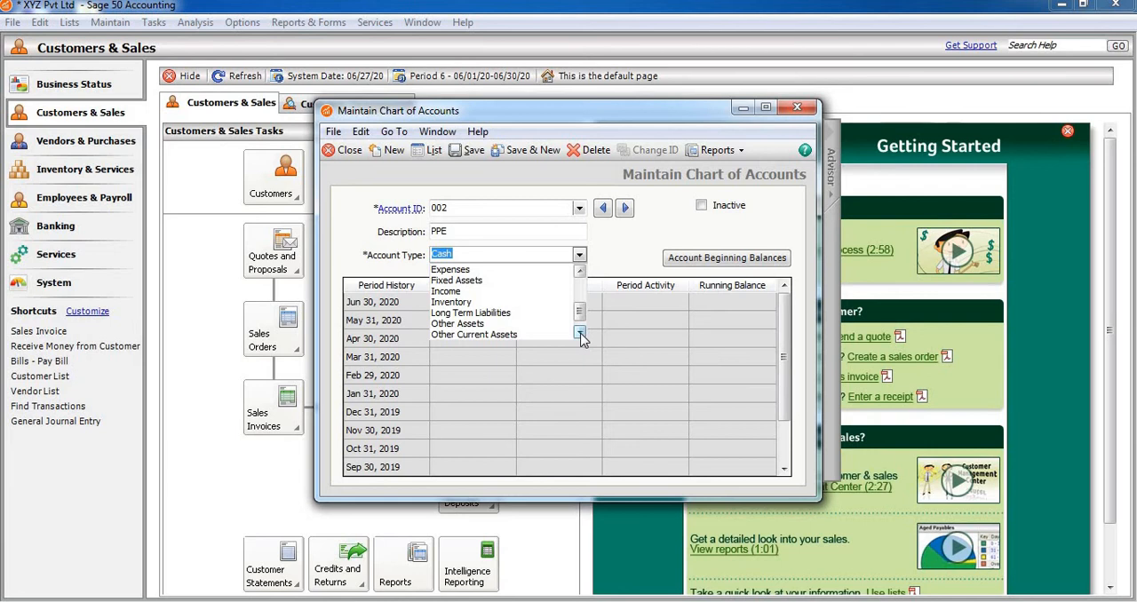
{"action": "left_click", "coordinate": [502, 280]}
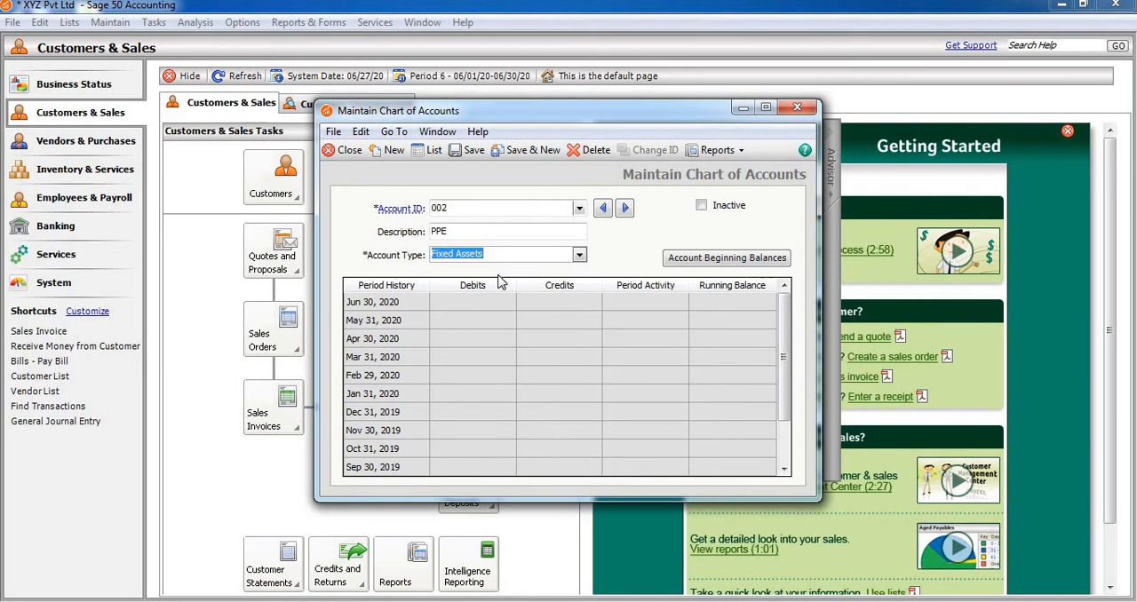
{"action": "left_click", "coordinate": [510, 149]}
Begin a new account with ID 003 and the description Capital XYZ.
{"action": "type", "text": "001"}
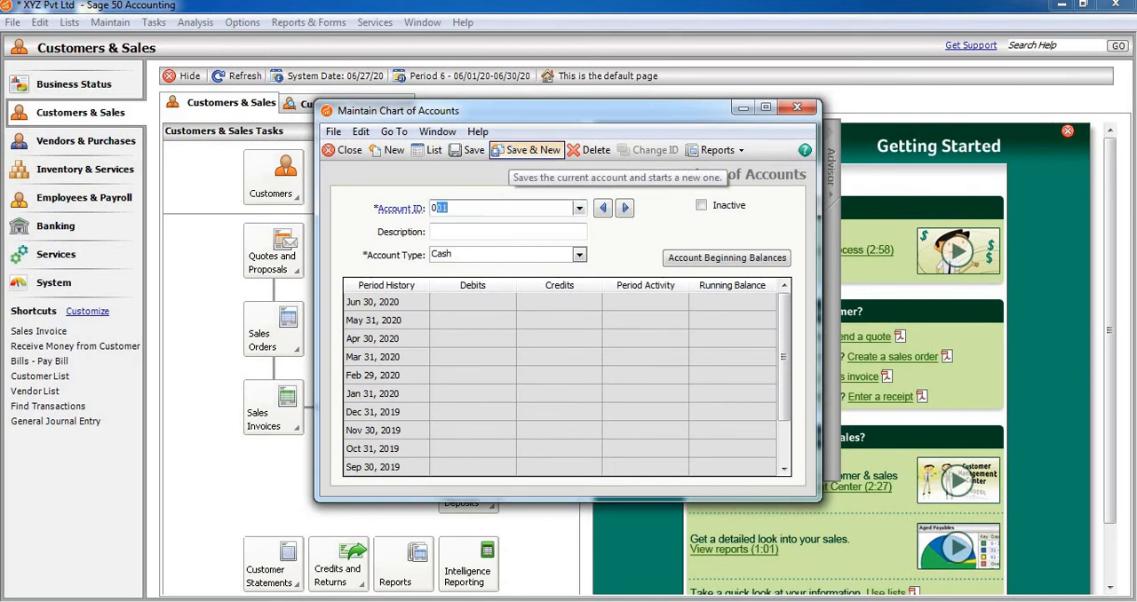
{"action": "key", "text": "BackSpace"}
{"action": "type", "text": "3"}
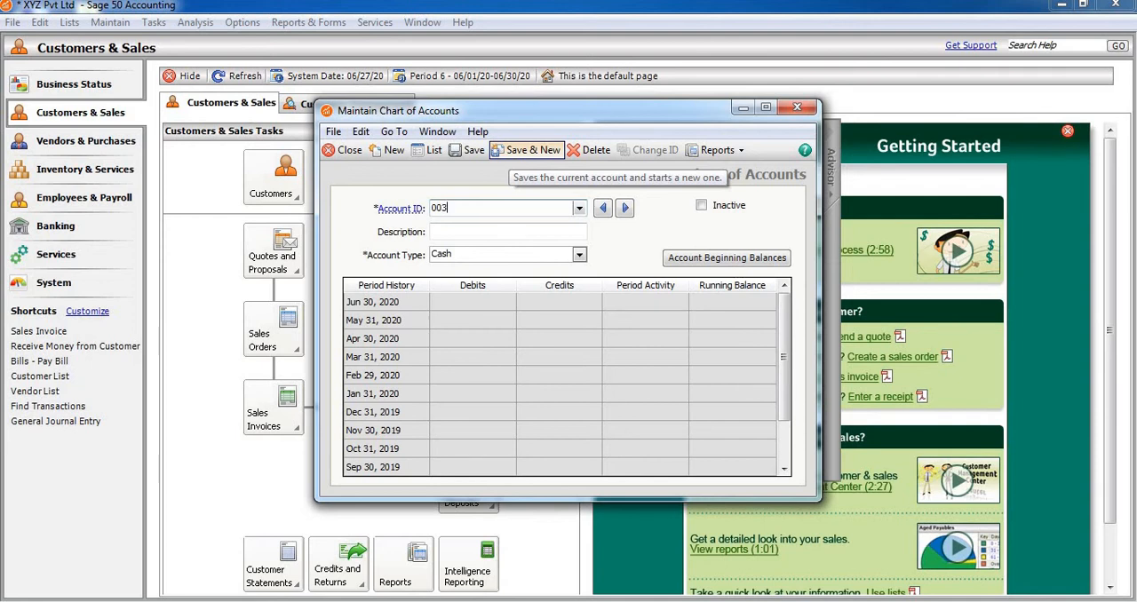
{"action": "left_click", "coordinate": [476, 231]}
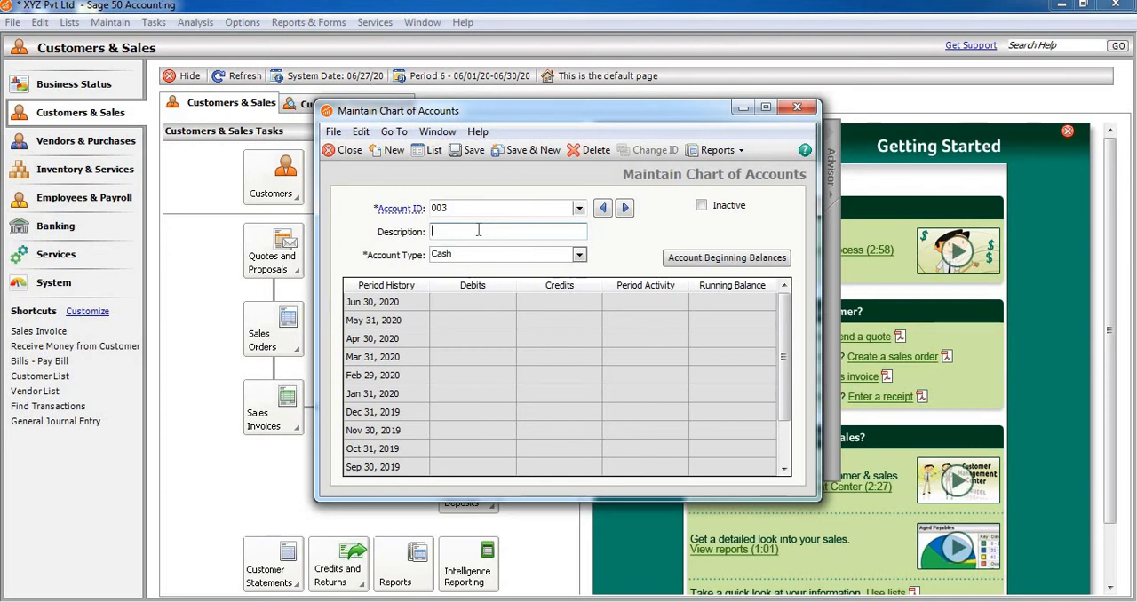
{"action": "type", "text": "Capita"}
{"action": "type", "text": "l"}
{"action": "type", "text": " M"}
{"action": "type", "text": "r X"}
{"action": "key", "text": "BackSpace"}
{"action": "key", "text": "BackSpace"}
{"action": "key", "text": "BackSpace"}
{"action": "key", "text": "BackSpace"}
{"action": "type", "text": "XY"}
Try to save account 003 Capital XYZ with type Equity-Retained Earnings, and close the account form without saving the record.
{"action": "left_click", "coordinate": [579, 257]}
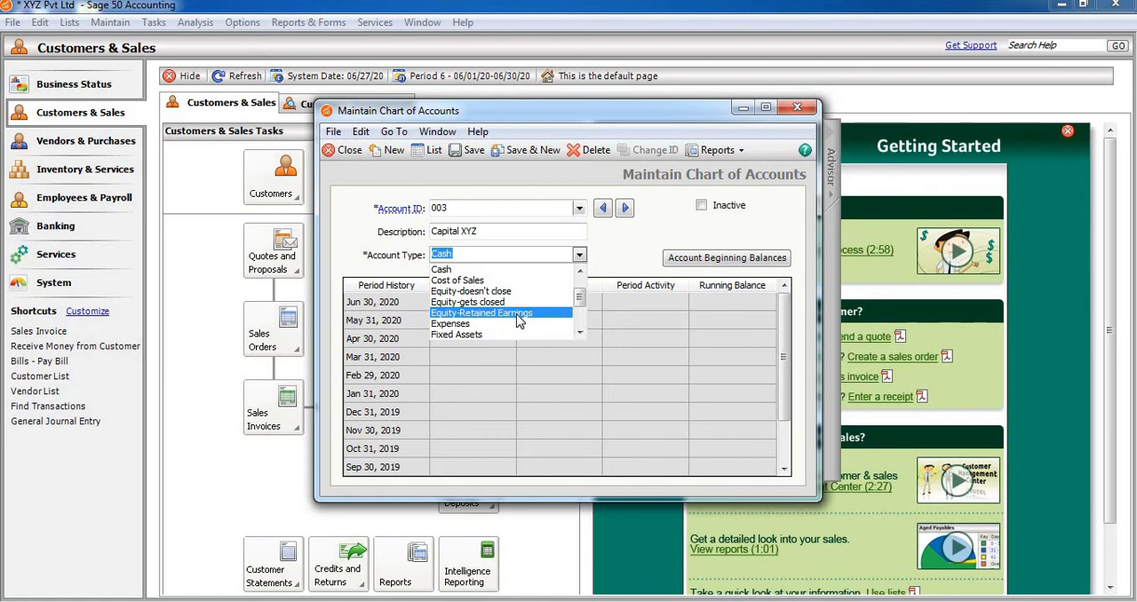
{"action": "left_click", "coordinate": [580, 332]}
{"action": "left_click", "coordinate": [580, 332]}
{"action": "left_click", "coordinate": [579, 332]}
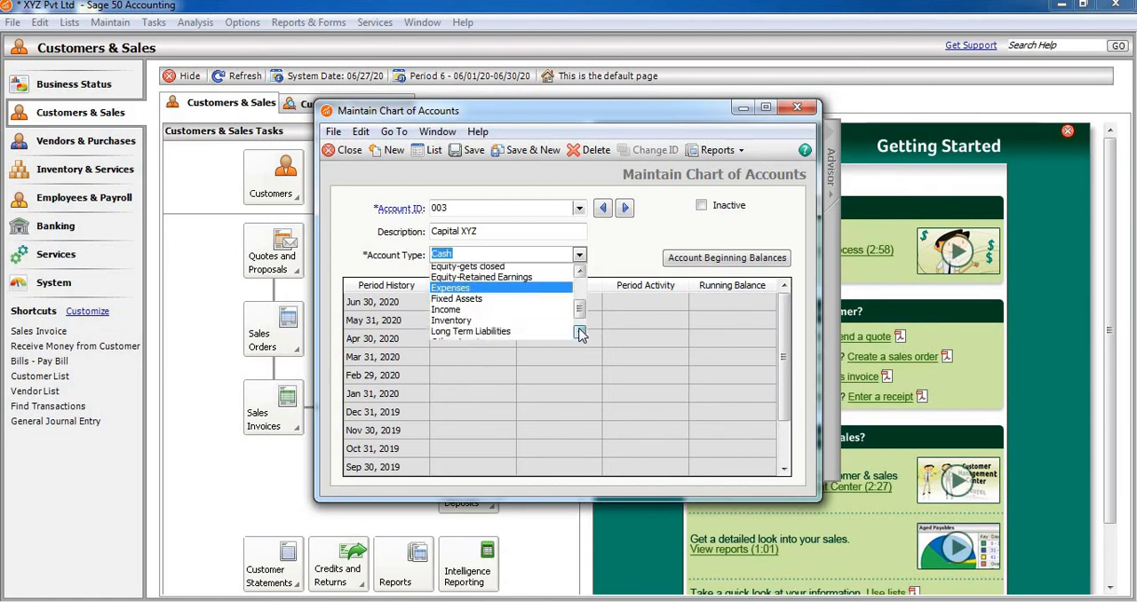
{"action": "left_click", "coordinate": [580, 333]}
{"action": "left_click", "coordinate": [580, 332]}
{"action": "left_click", "coordinate": [579, 332]}
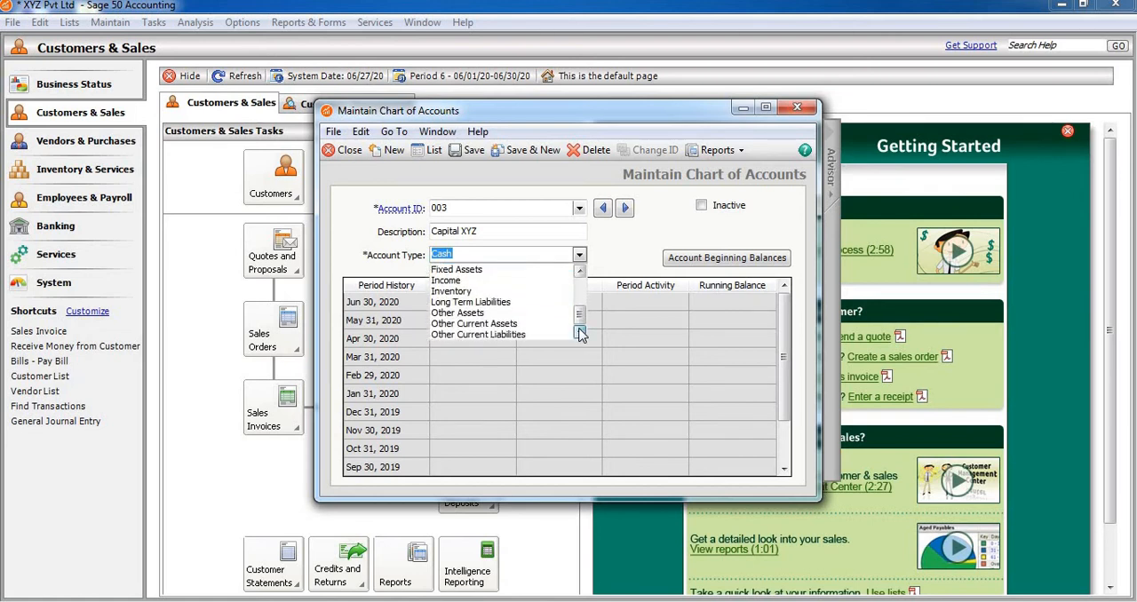
{"action": "left_click", "coordinate": [580, 270]}
{"action": "left_click", "coordinate": [580, 271]}
{"action": "left_click", "coordinate": [580, 271]}
{"action": "left_click", "coordinate": [580, 271]}
{"action": "left_click", "coordinate": [579, 271]}
{"action": "left_click", "coordinate": [580, 270]}
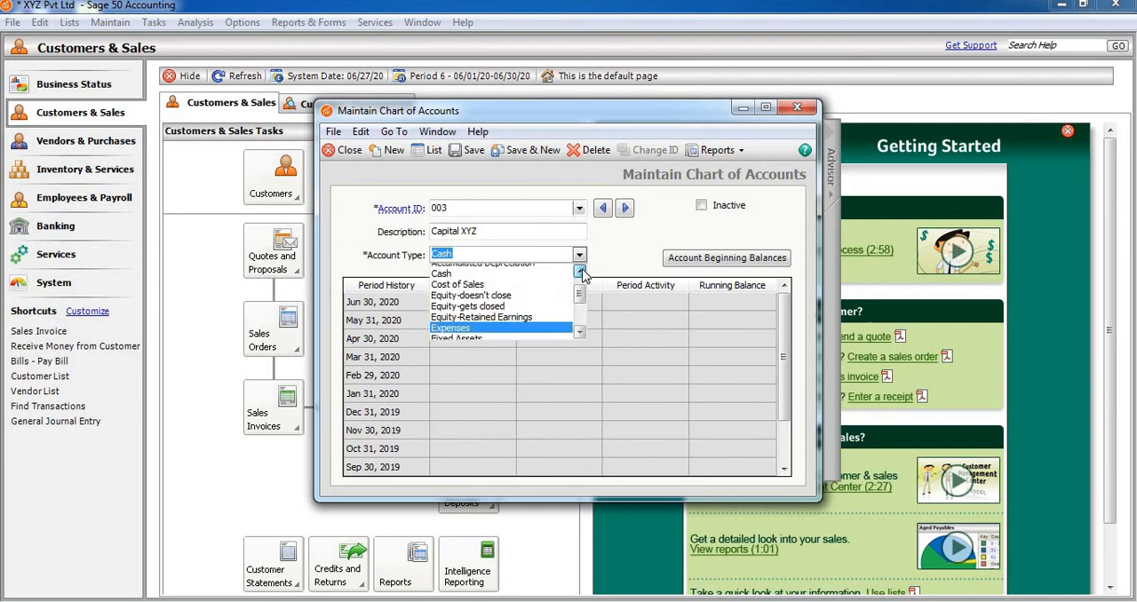
{"action": "left_click", "coordinate": [580, 270]}
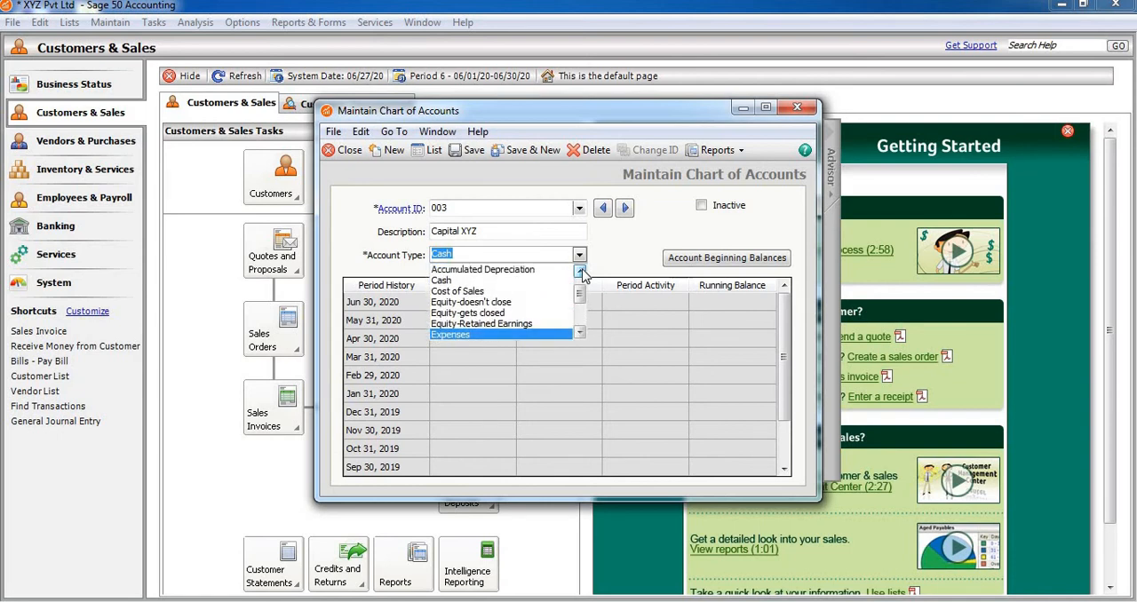
{"action": "left_click", "coordinate": [492, 325]}
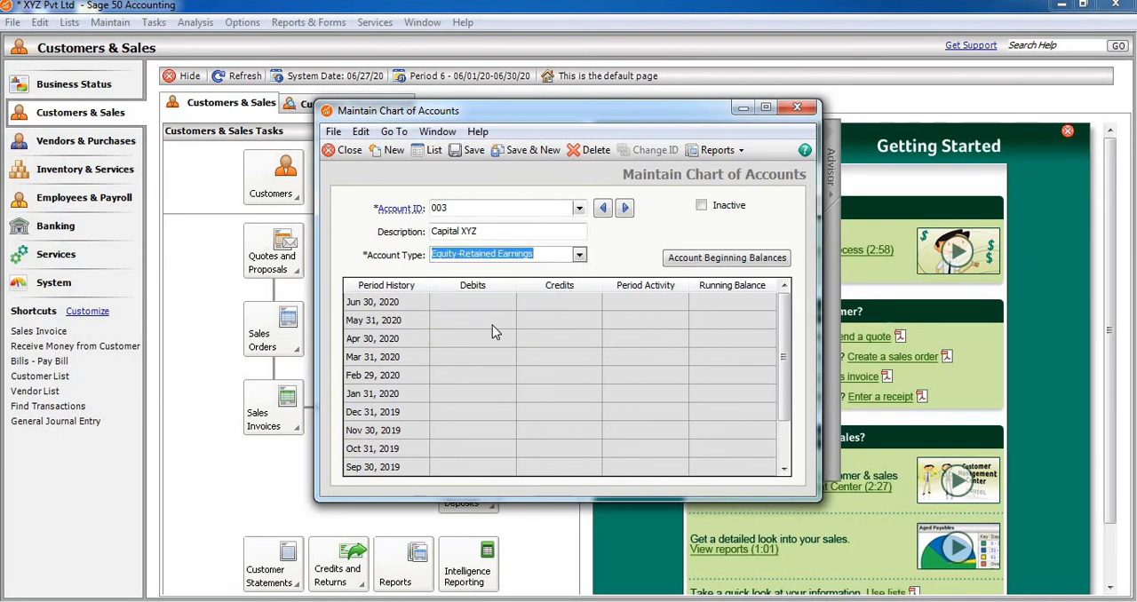
{"action": "left_click", "coordinate": [515, 152]}
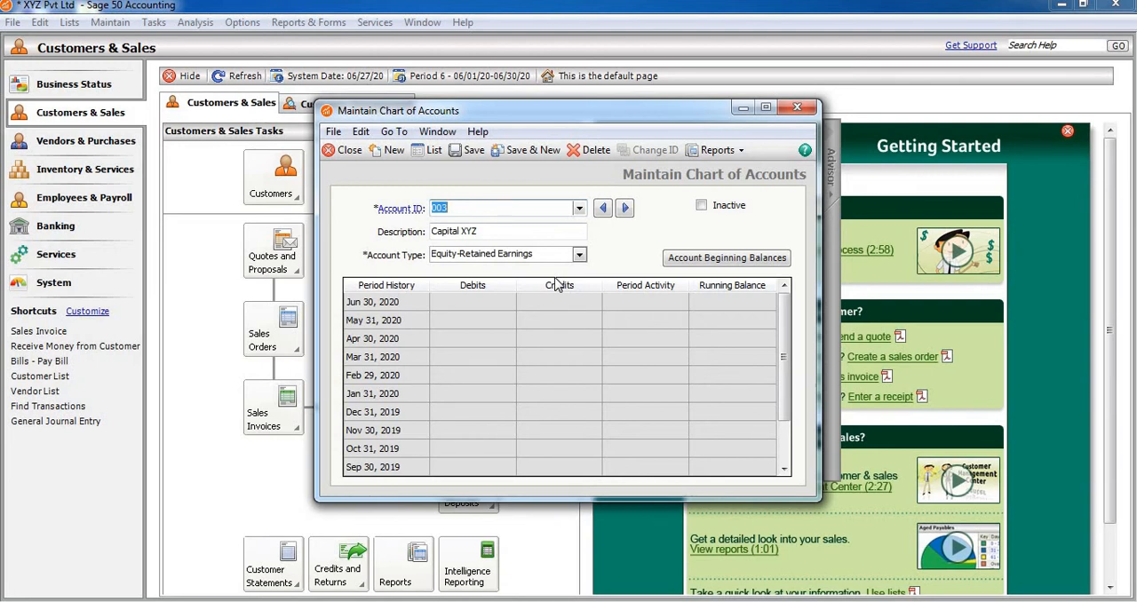
{"action": "left_click", "coordinate": [793, 114]}
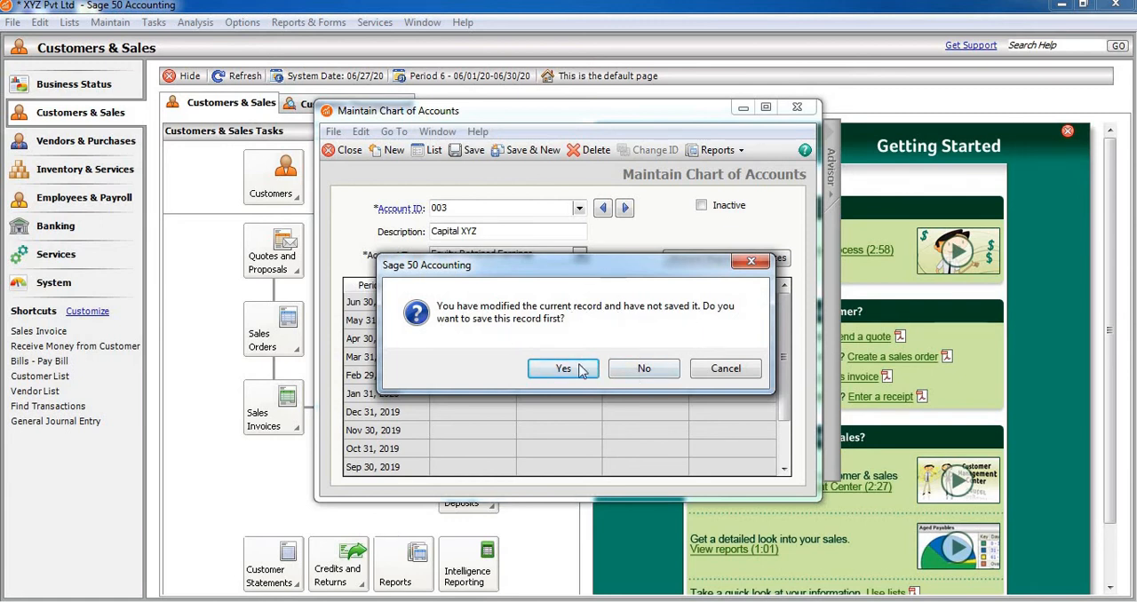
{"action": "left_click", "coordinate": [646, 372]}
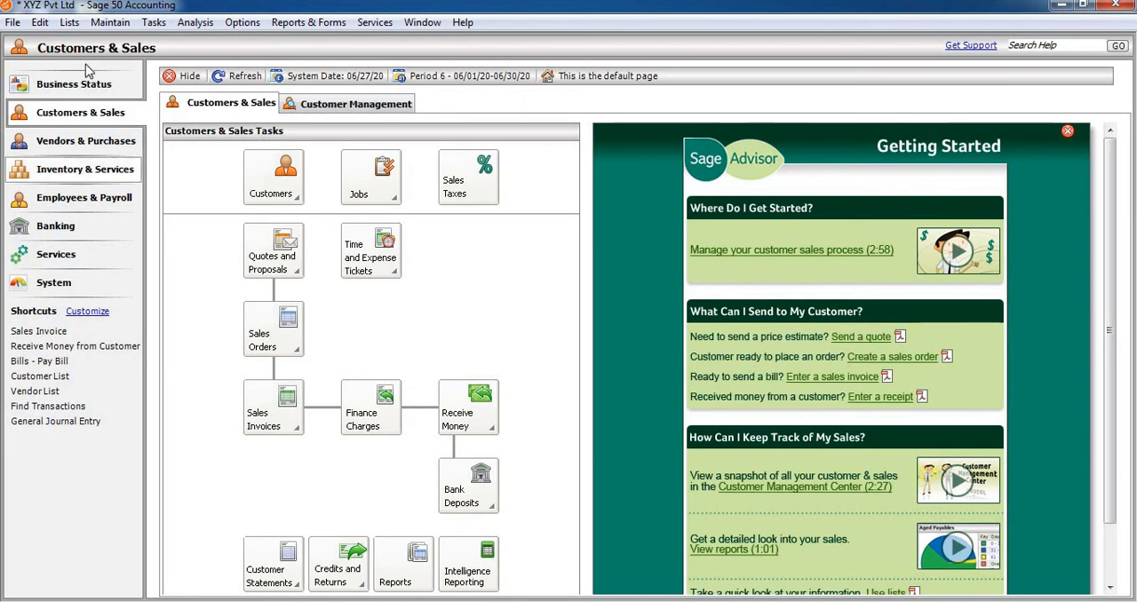
Review the account IDs, descriptions and types in the full-size chart of accounts list, and close it.
{"action": "left_click", "coordinate": [70, 23]}
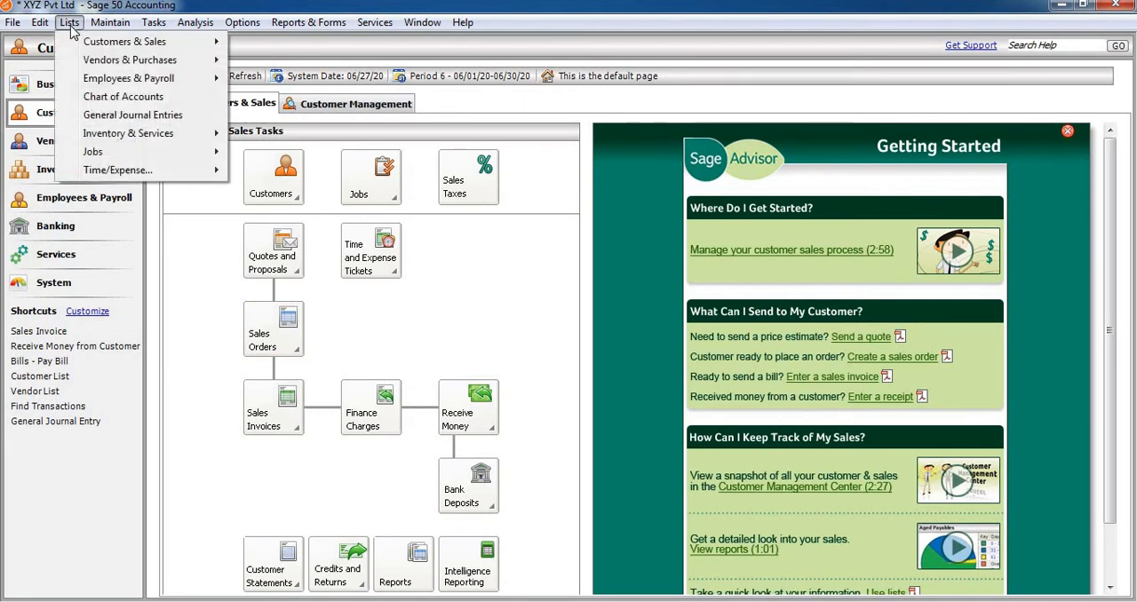
{"action": "left_click", "coordinate": [122, 98]}
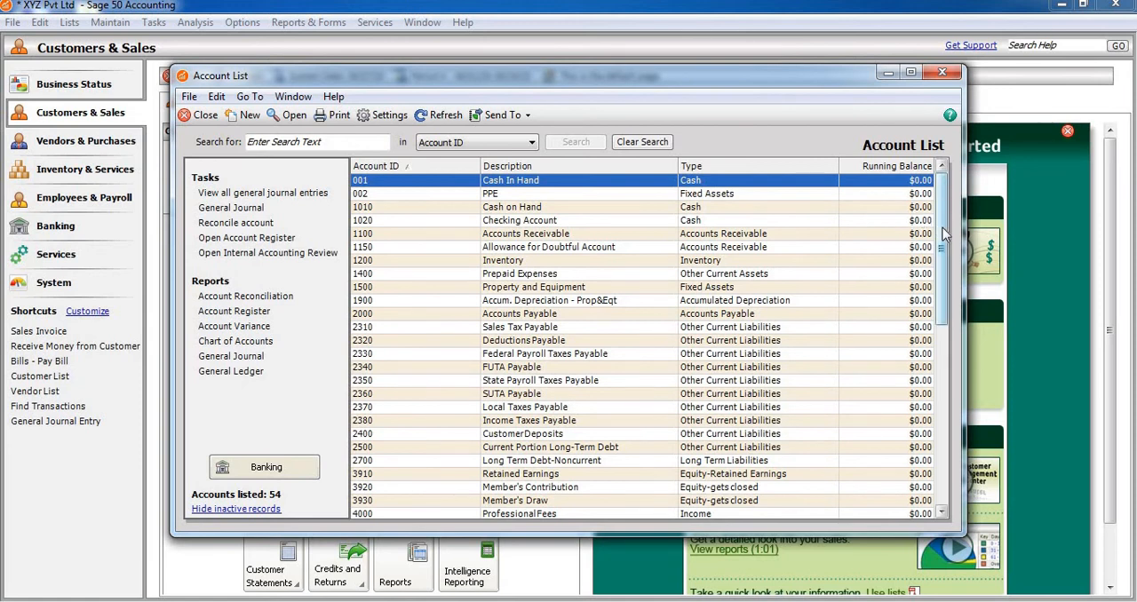
{"action": "left_click_drag", "start_coordinate": [942, 246], "coordinate": [931, 220]}
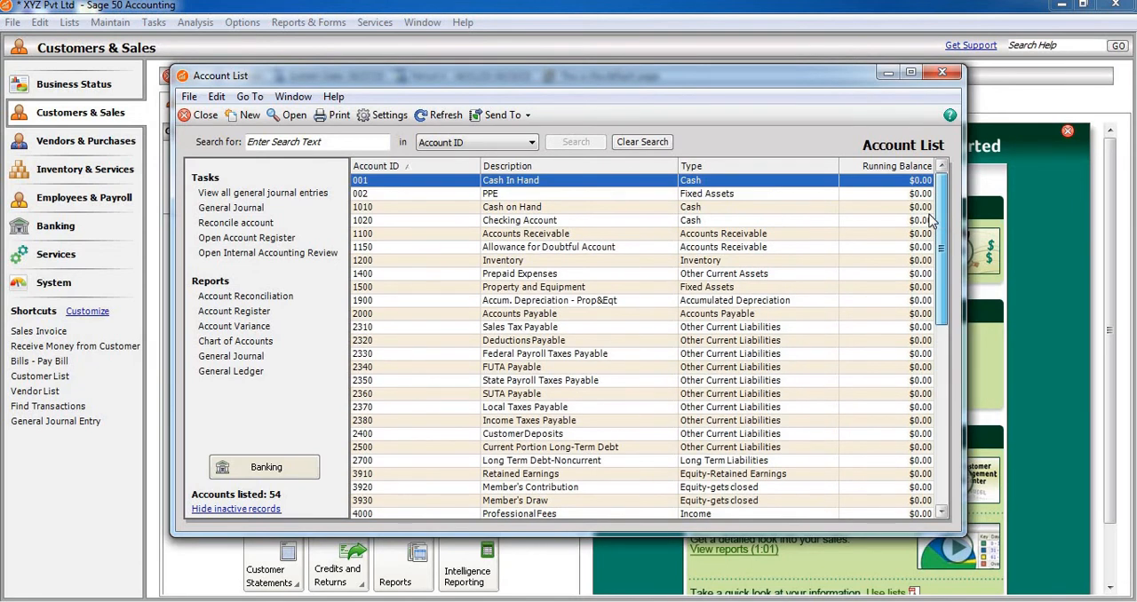
{"action": "left_click", "coordinate": [912, 72]}
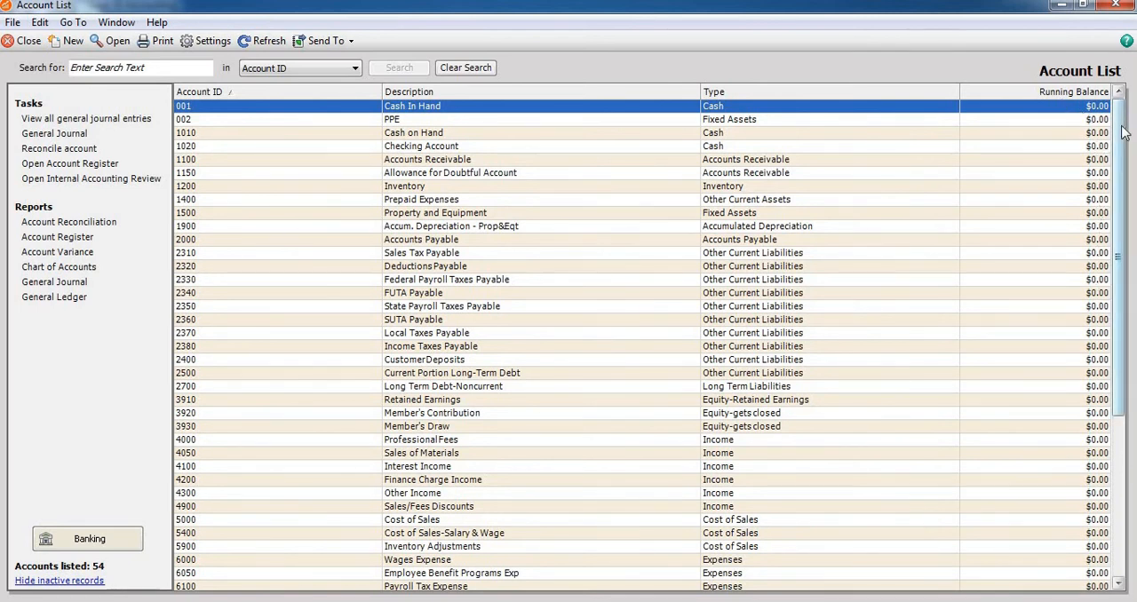
{"action": "mouse_move", "coordinate": [1121, 131]}
{"action": "left_mouse_down"}
{"action": "mouse_move", "coordinate": [1129, 298]}
{"action": "mouse_move", "coordinate": [1116, 125]}
{"action": "left_mouse_up"}
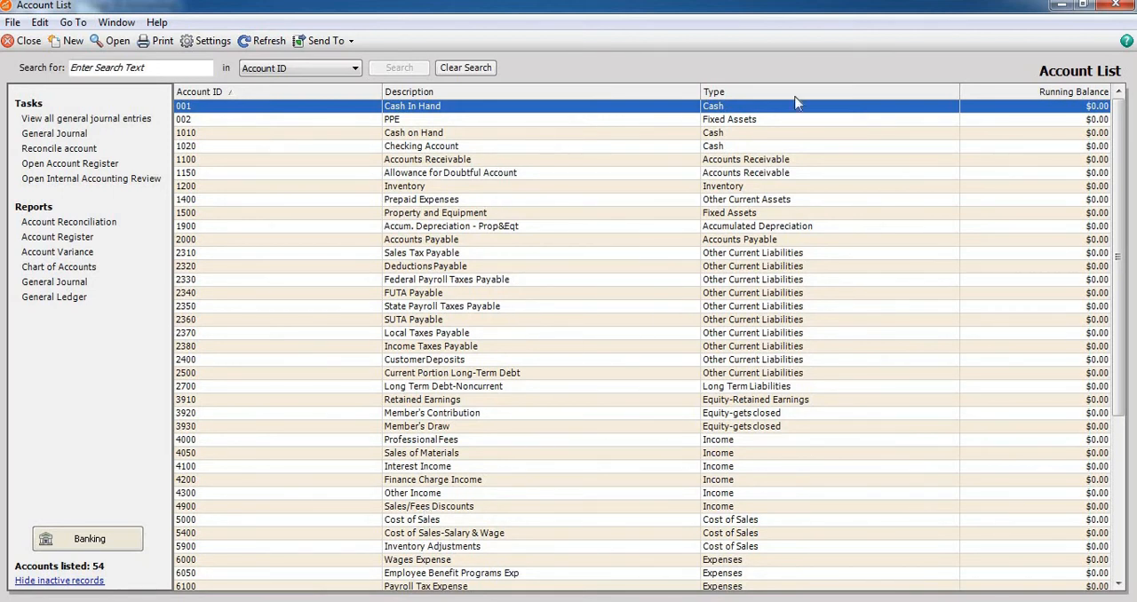
{"action": "left_click", "coordinate": [1115, 7]}
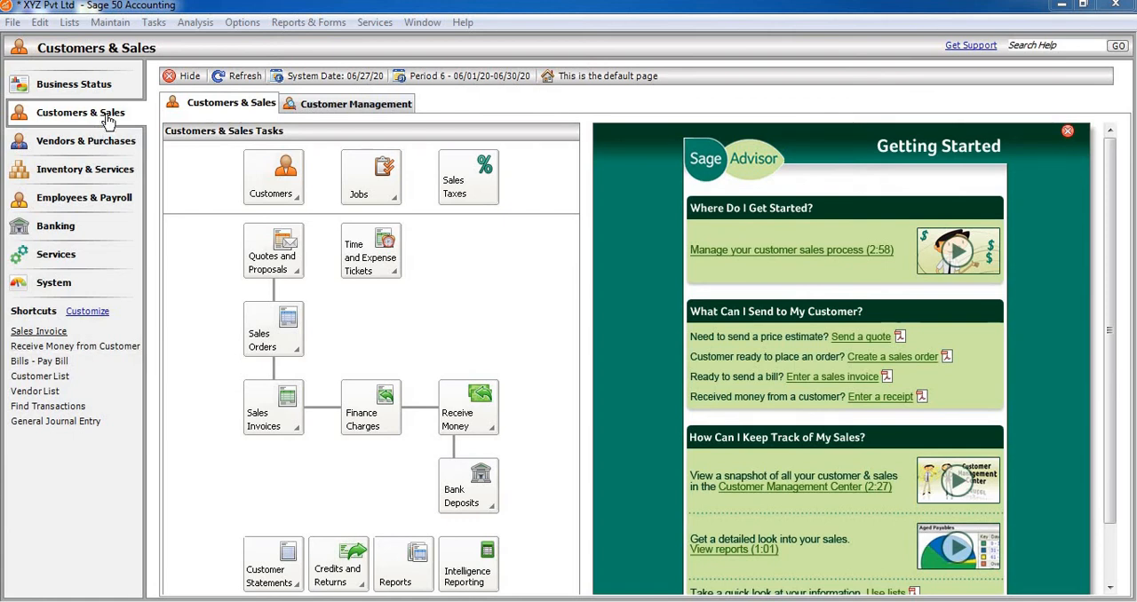
Start a new general journal entry and choose account 001 Cash In Hand for its first line.
{"action": "left_click", "coordinate": [153, 23]}
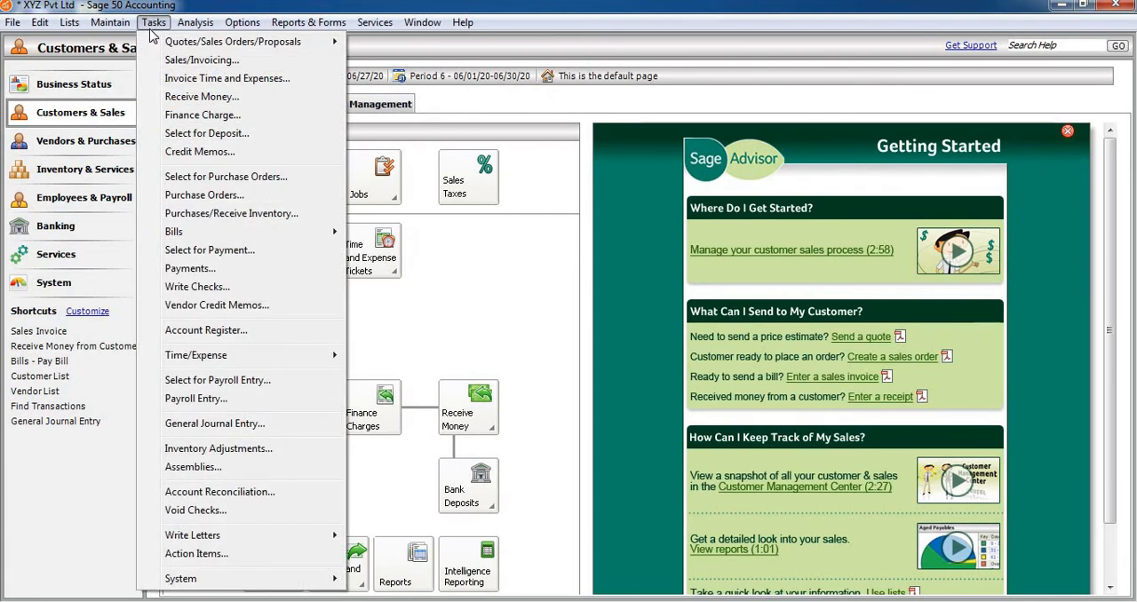
{"action": "left_click", "coordinate": [233, 425]}
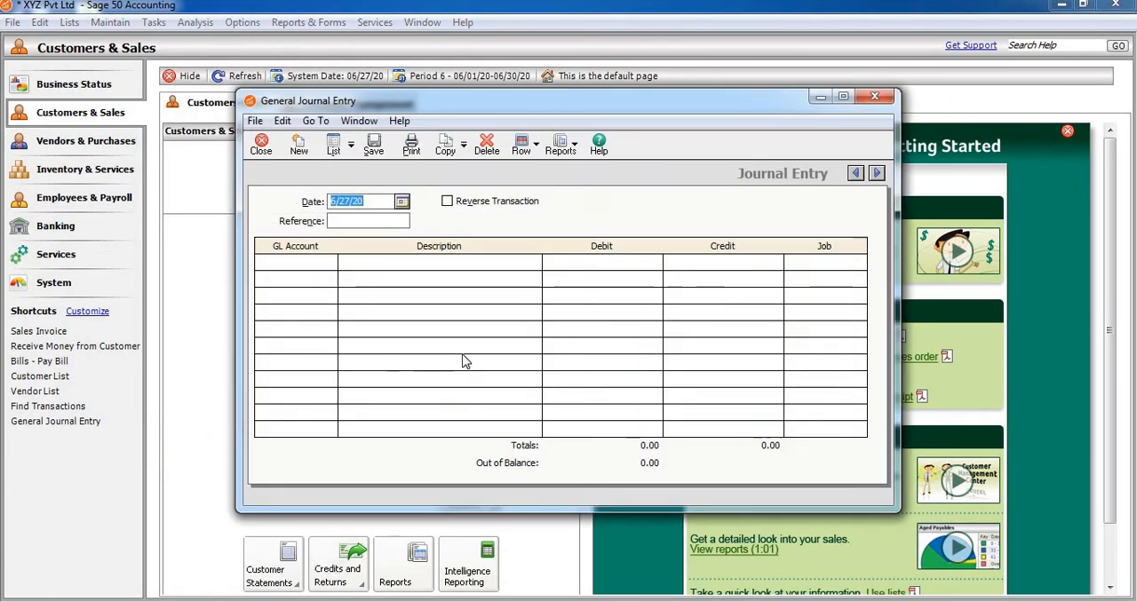
{"action": "left_click", "coordinate": [325, 273]}
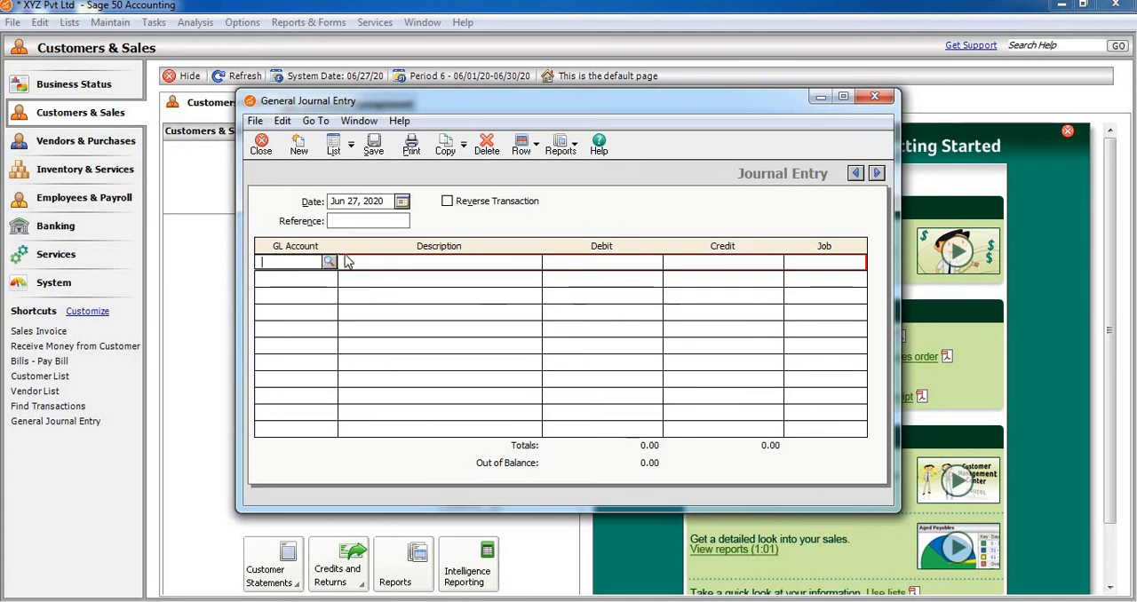
{"action": "left_click", "coordinate": [328, 264]}
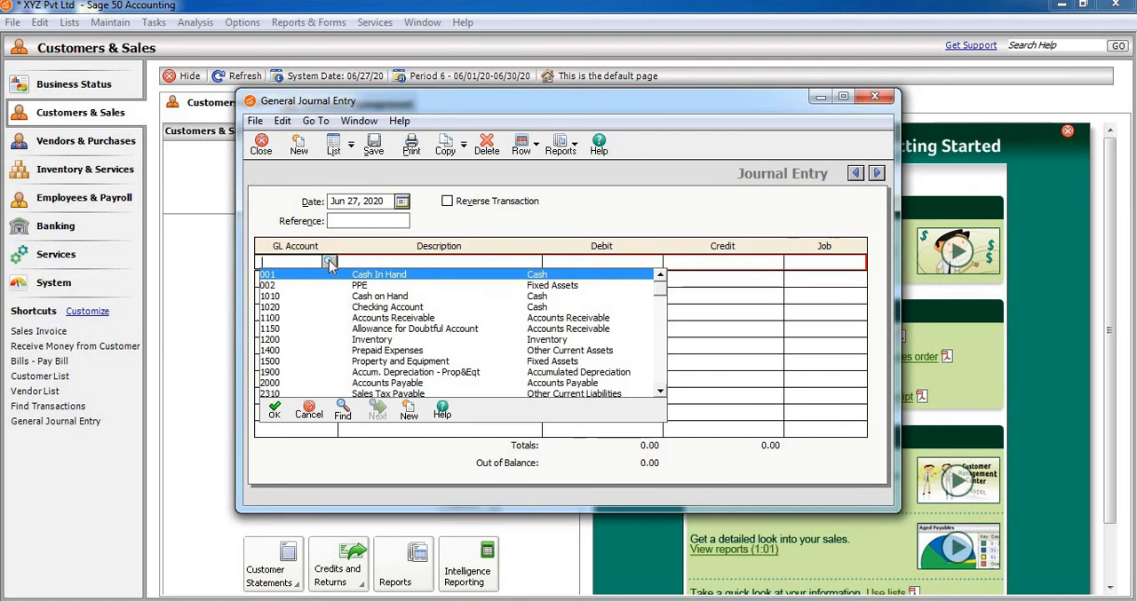
{"action": "key", "text": "Down"}
{"action": "key", "text": "Down"}
{"action": "key", "text": "Up"}
{"action": "key", "text": "Up"}
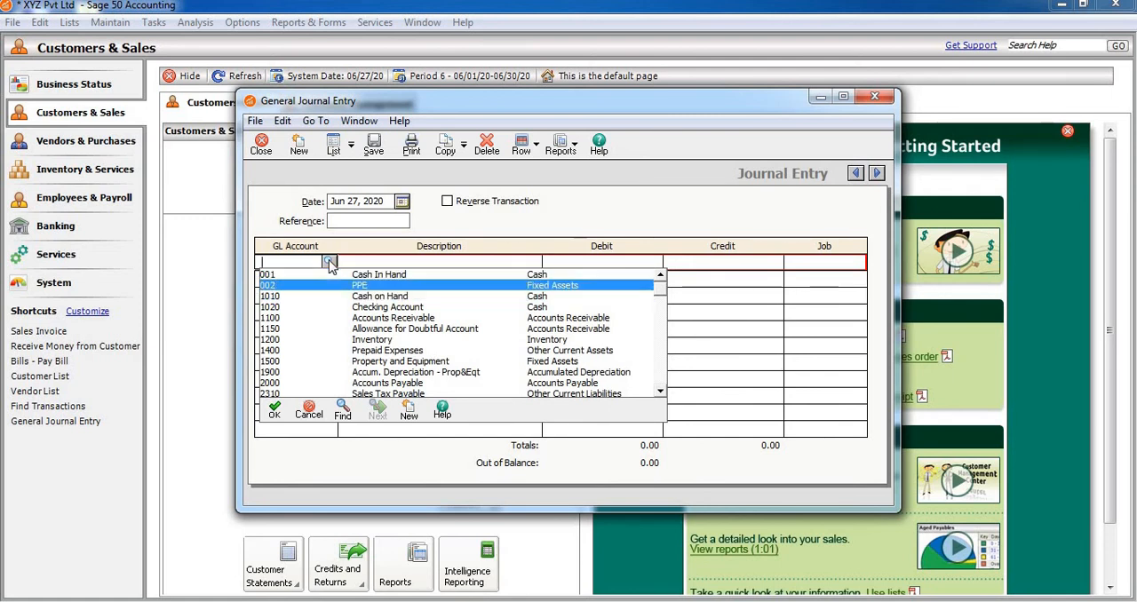
{"action": "key", "text": "Down"}
{"action": "key", "text": "Down"}
{"action": "key", "text": "Up"}
{"action": "key", "text": "Up"}
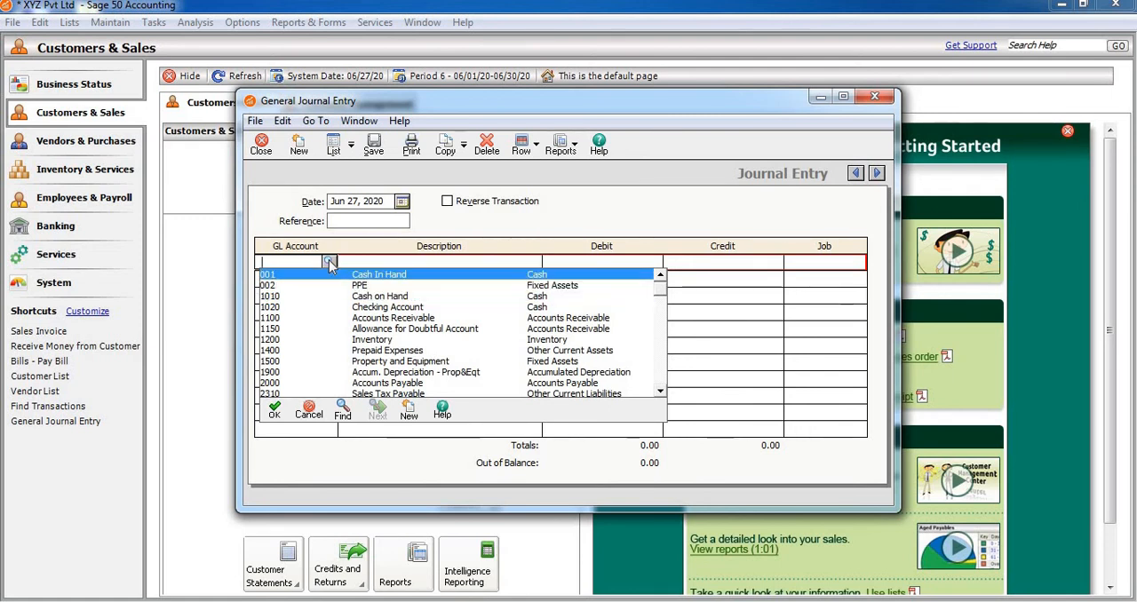
{"action": "key", "text": "Return"}
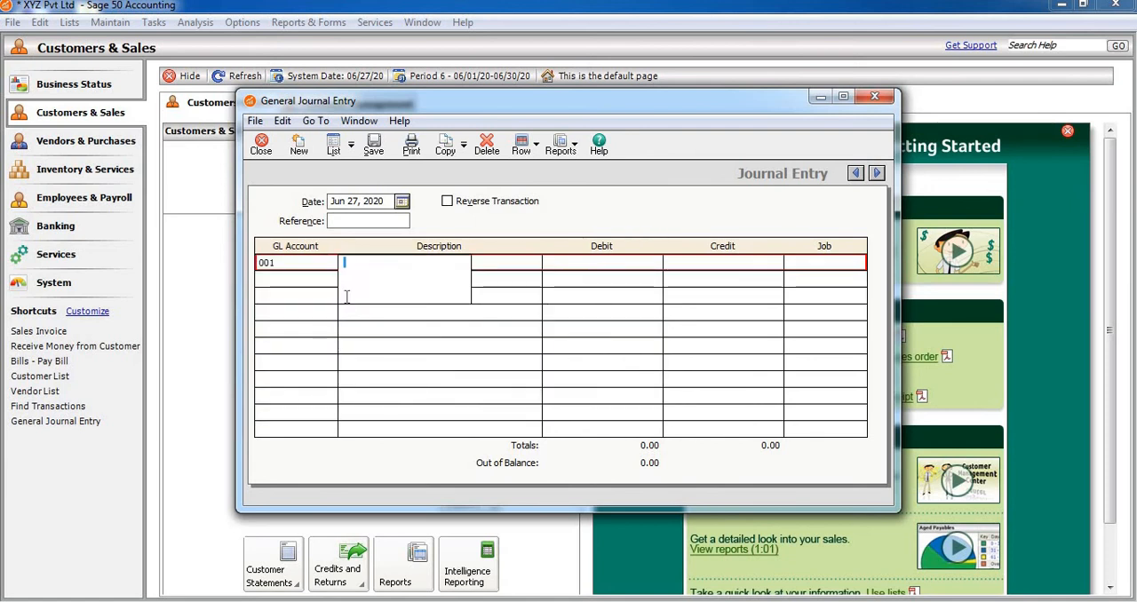
Enter a debit of 20000 on the account 001 line and describe it as Services Provide.
{"action": "left_click", "coordinate": [405, 331]}
{"action": "left_click", "coordinate": [614, 263]}
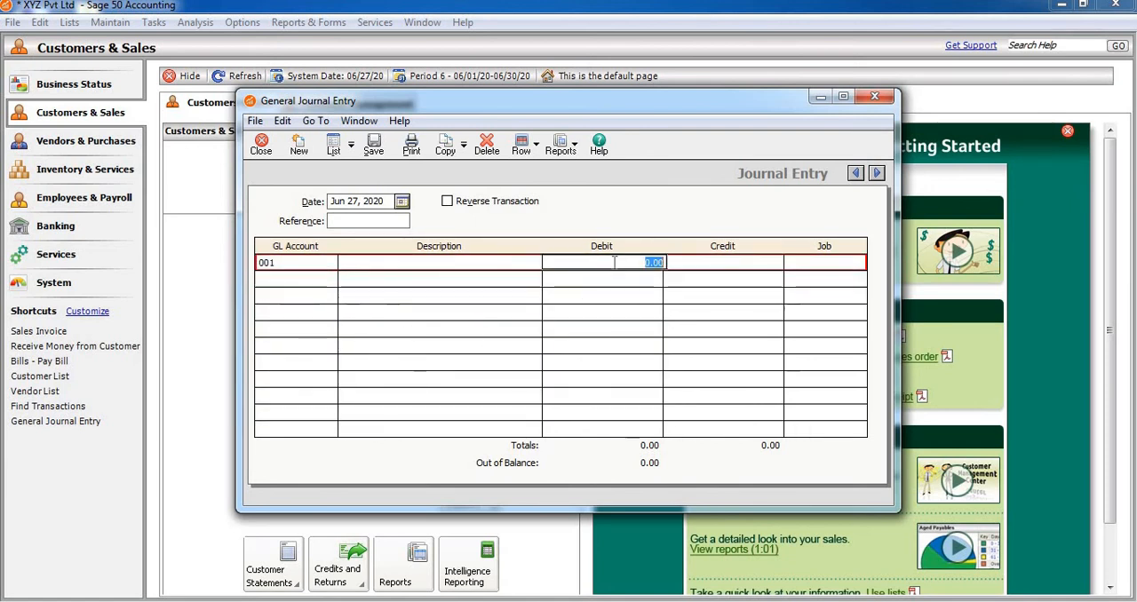
{"action": "type", "text": "20000"}
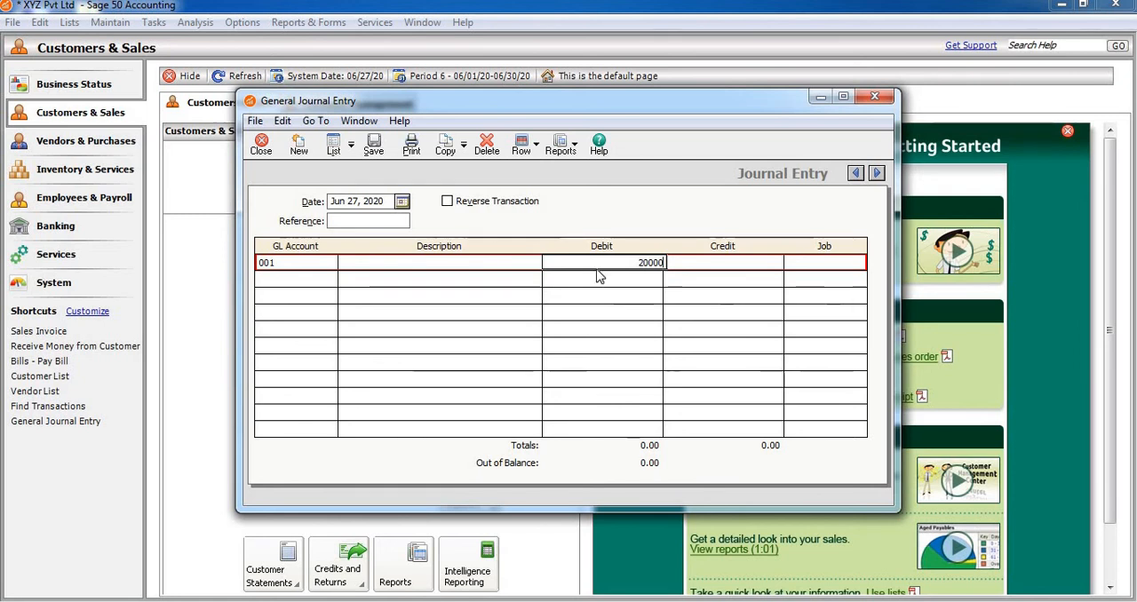
{"action": "left_click", "coordinate": [445, 261]}
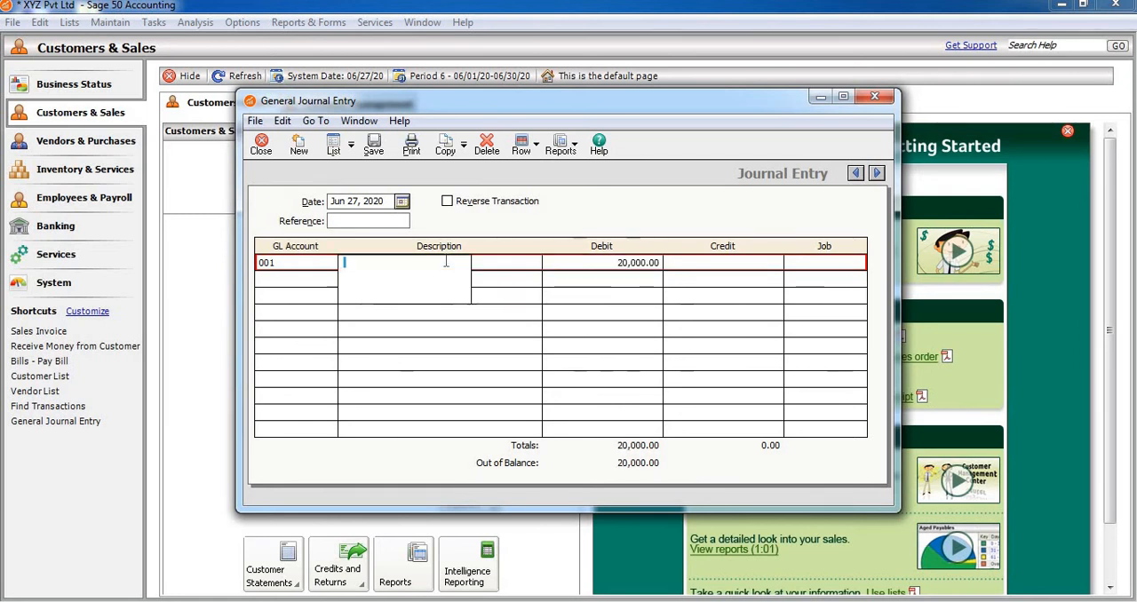
{"action": "type", "text": "Serv"}
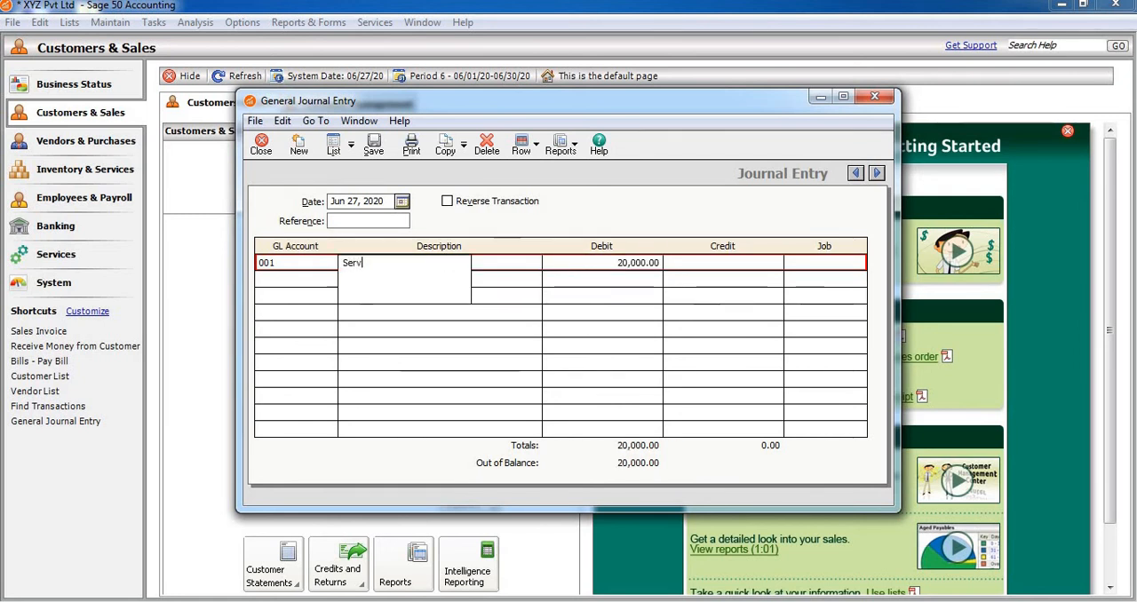
{"action": "type", "text": "ices pro"}
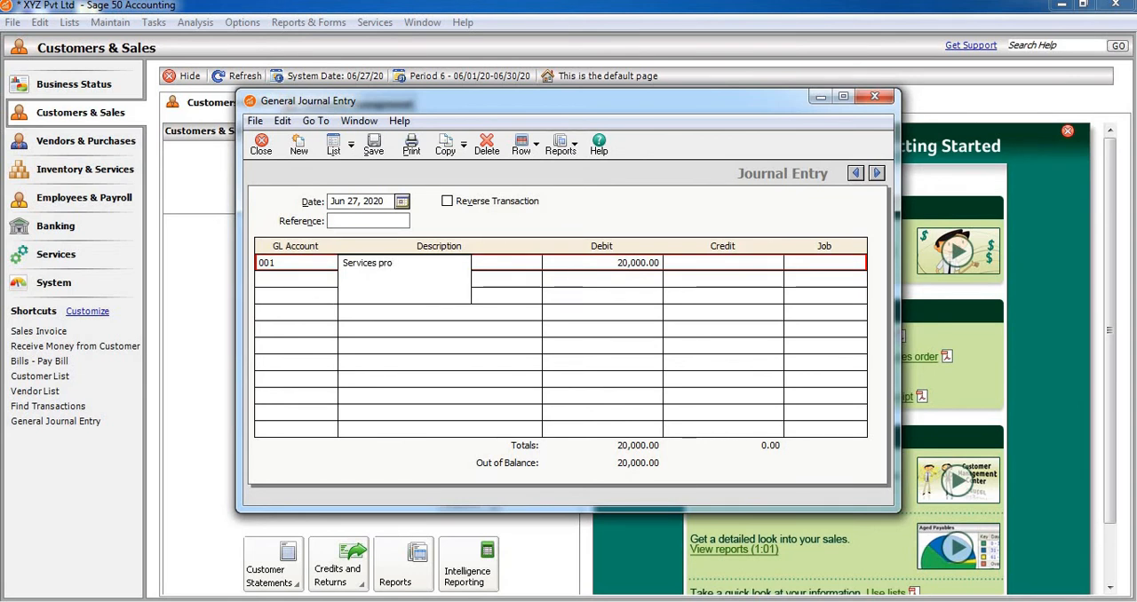
{"action": "key", "text": "BackSpace"}
{"action": "key", "text": "BackSpace"}
{"action": "type", "text": "Provi"}
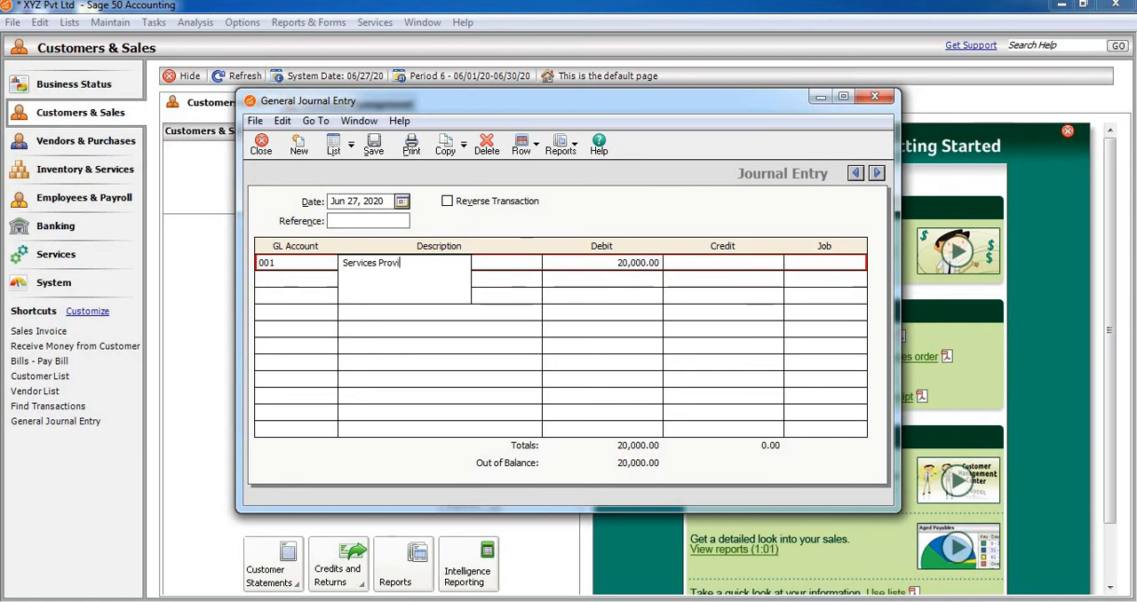
{"action": "type", "text": "de"}
Choose account 4900 Sales/Fees Discounts as the GL account for the journal entry's second line.
{"action": "left_click", "coordinate": [293, 278]}
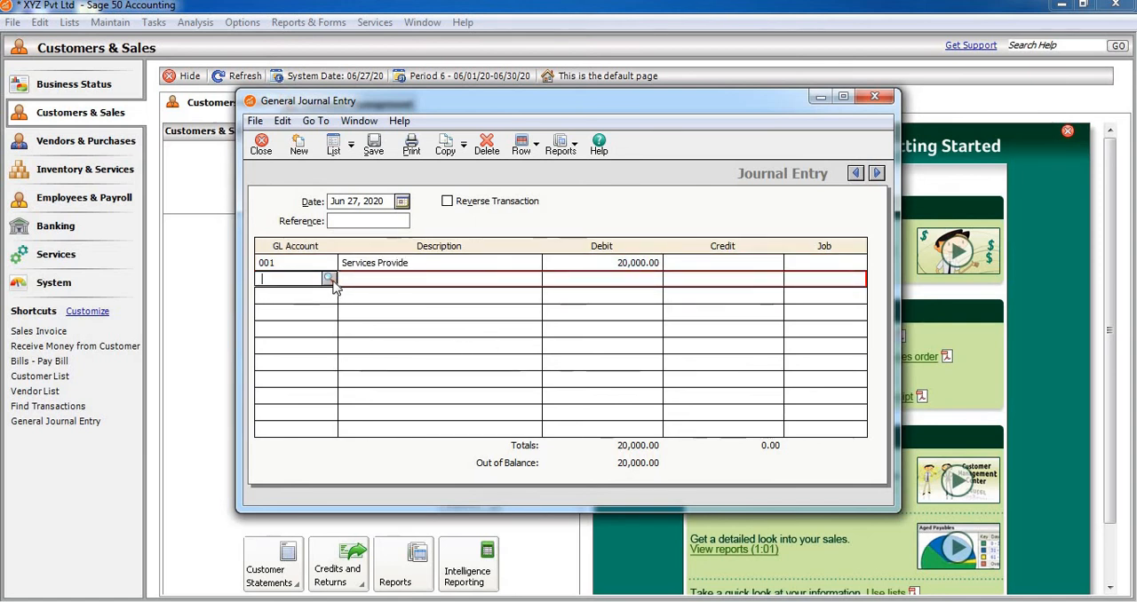
{"action": "left_click", "coordinate": [331, 280]}
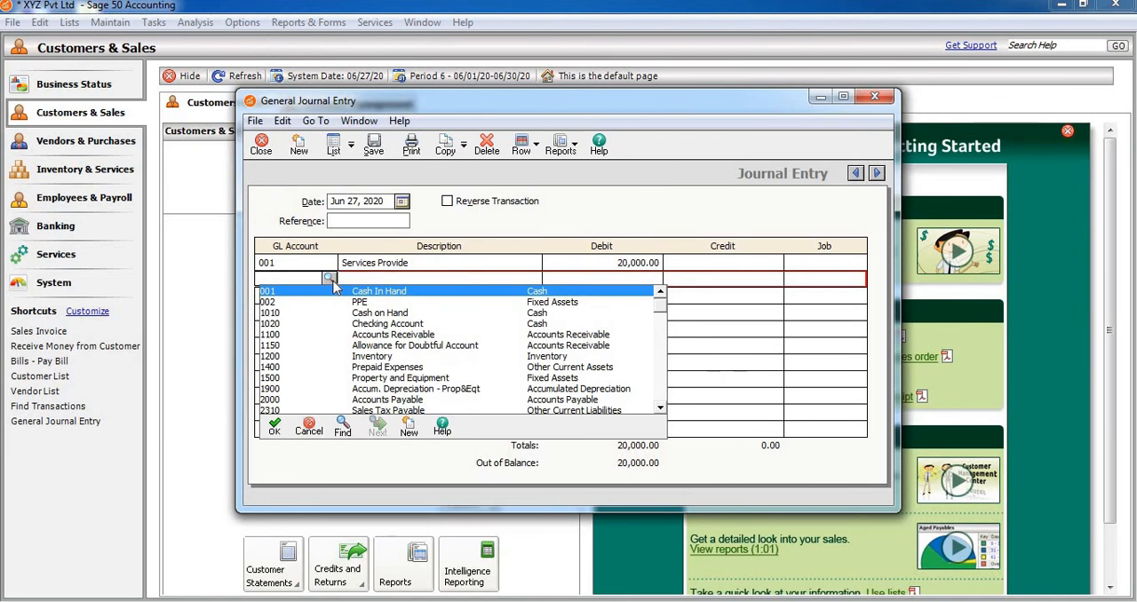
{"action": "key", "text": "Down"}
{"action": "key", "text": "Down"}
{"action": "key", "text": "Down"}
{"action": "key", "text": "Down"}
{"action": "key", "text": "Down"}
{"action": "key", "text": "Down"}
{"action": "key", "text": "Down"}
{"action": "key", "text": "Down"}
{"action": "key", "text": "Down"}
{"action": "key", "text": "Down"}
{"action": "key", "text": "Down"}
{"action": "key", "text": "Down"}
{"action": "key", "text": "Down"}
{"action": "key", "text": "Down"}
{"action": "key", "text": "Down"}
{"action": "key", "text": "Down"}
{"action": "key", "text": "Down"}
{"action": "key", "text": "Down"}
{"action": "key", "text": "Down"}
{"action": "key", "text": "Down"}
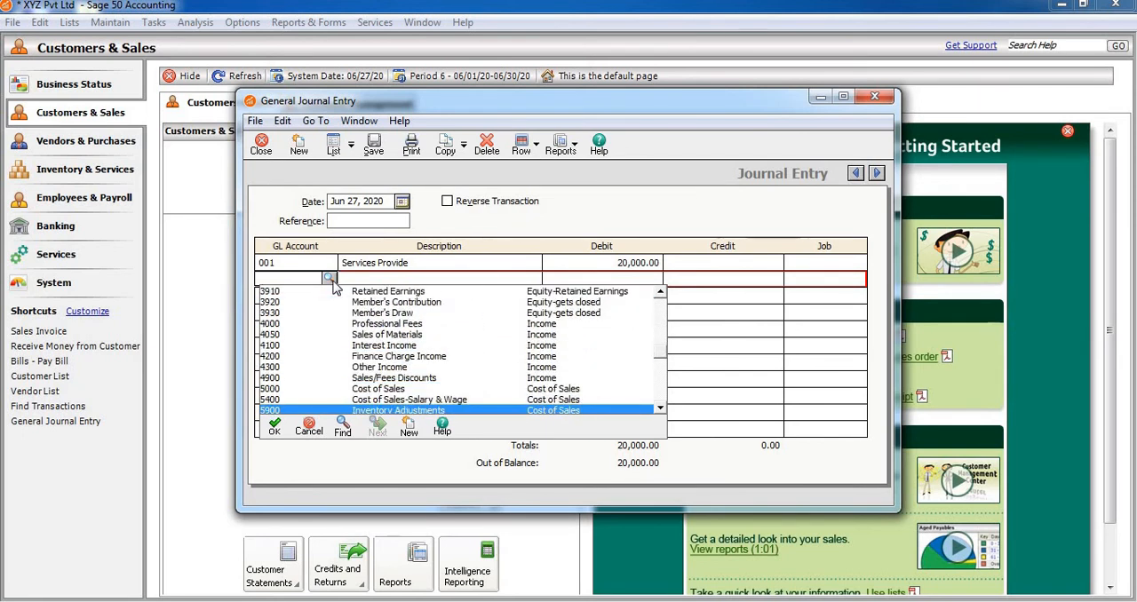
{"action": "key", "text": "Down"}
{"action": "key", "text": "Down"}
{"action": "key", "text": "Down"}
{"action": "key", "text": "Up"}
{"action": "key", "text": "Up"}
{"action": "key", "text": "Up"}
{"action": "key", "text": "Up"}
{"action": "key", "text": "Up"}
{"action": "key", "text": "Up"}
{"action": "key", "text": "Up"}
{"action": "key", "text": "Up"}
{"action": "key", "text": "Up"}
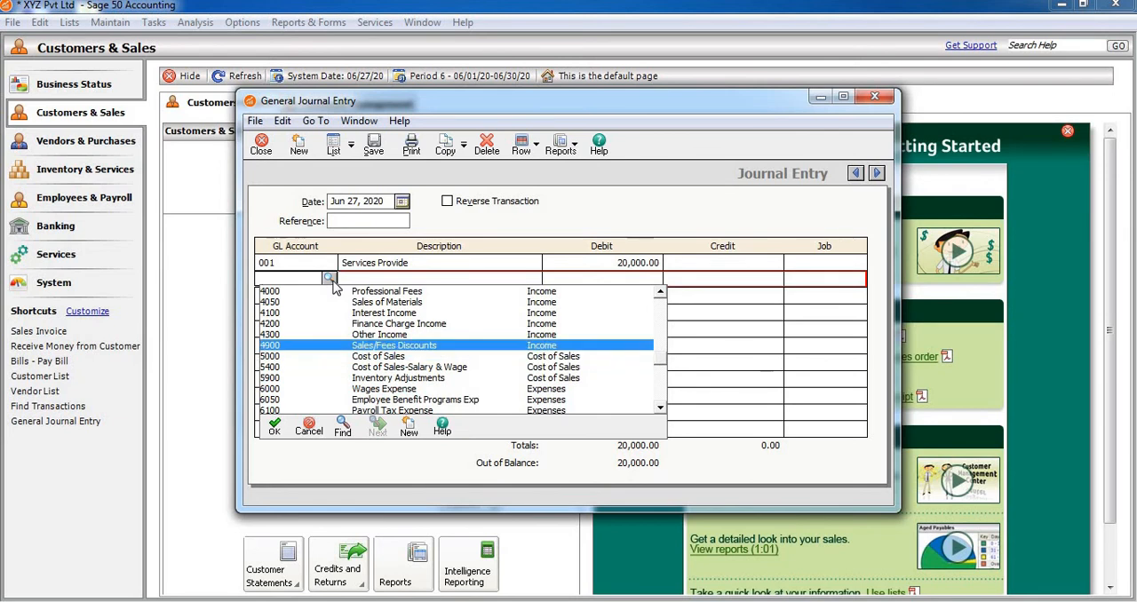
{"action": "key", "text": "Up"}
{"action": "key", "text": "Up"}
{"action": "key", "text": "Up"}
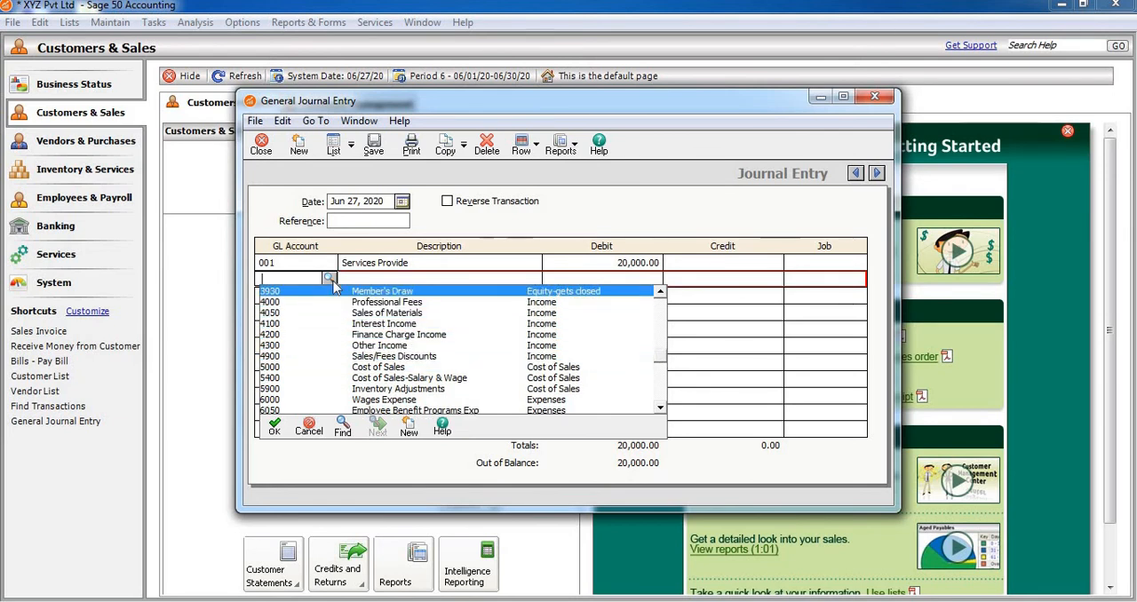
{"action": "key", "text": "Down"}
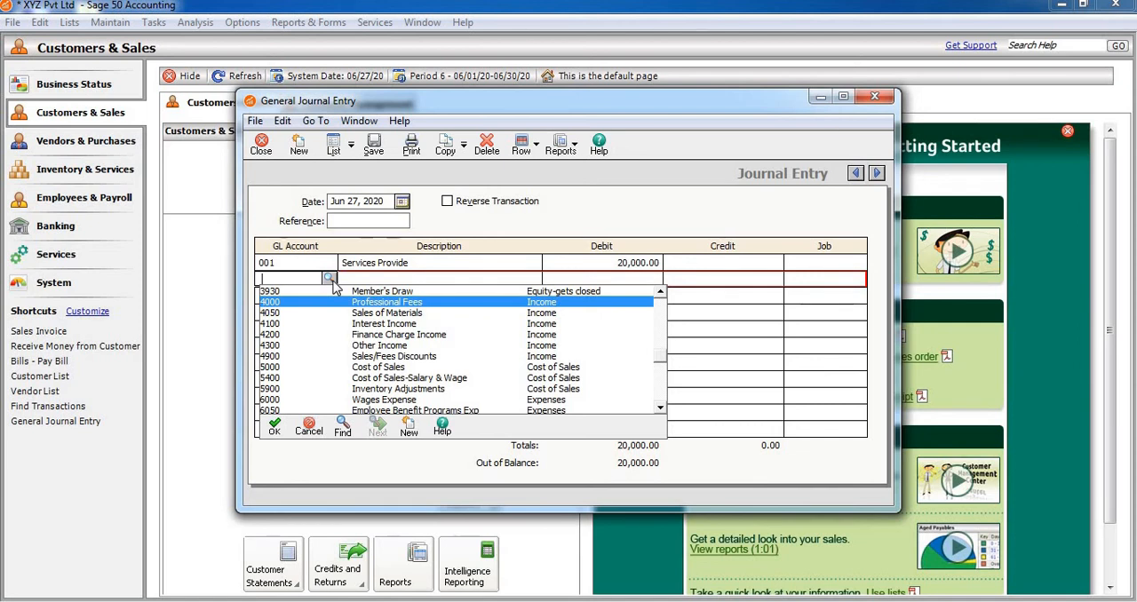
{"action": "key", "text": "Down"}
{"action": "key", "text": "Down"}
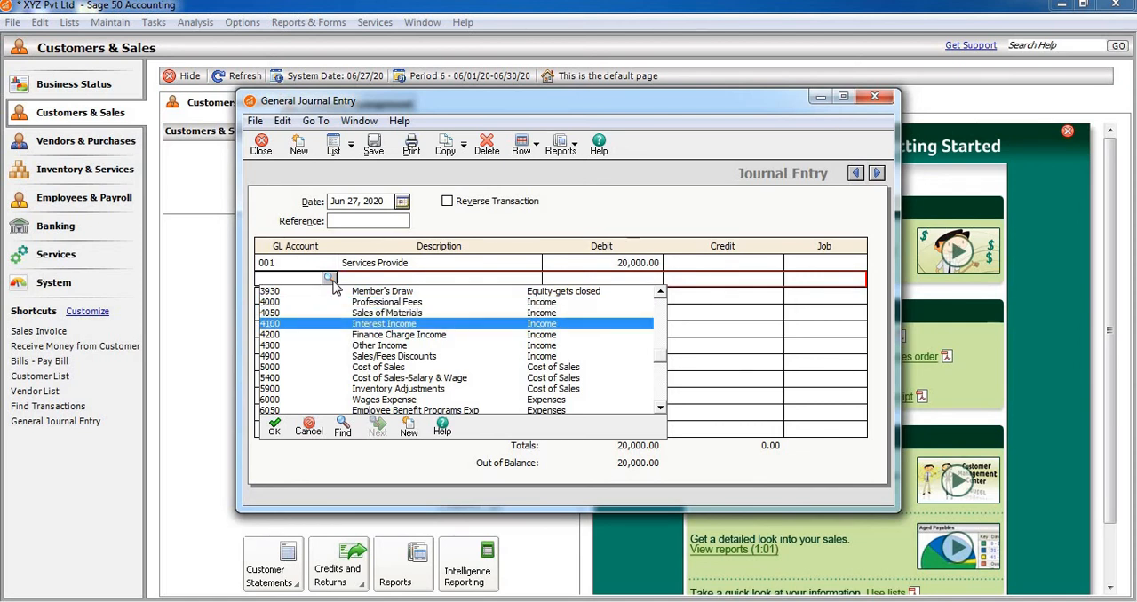
{"action": "key", "text": "Down"}
{"action": "key", "text": "Down"}
{"action": "key", "text": "Down"}
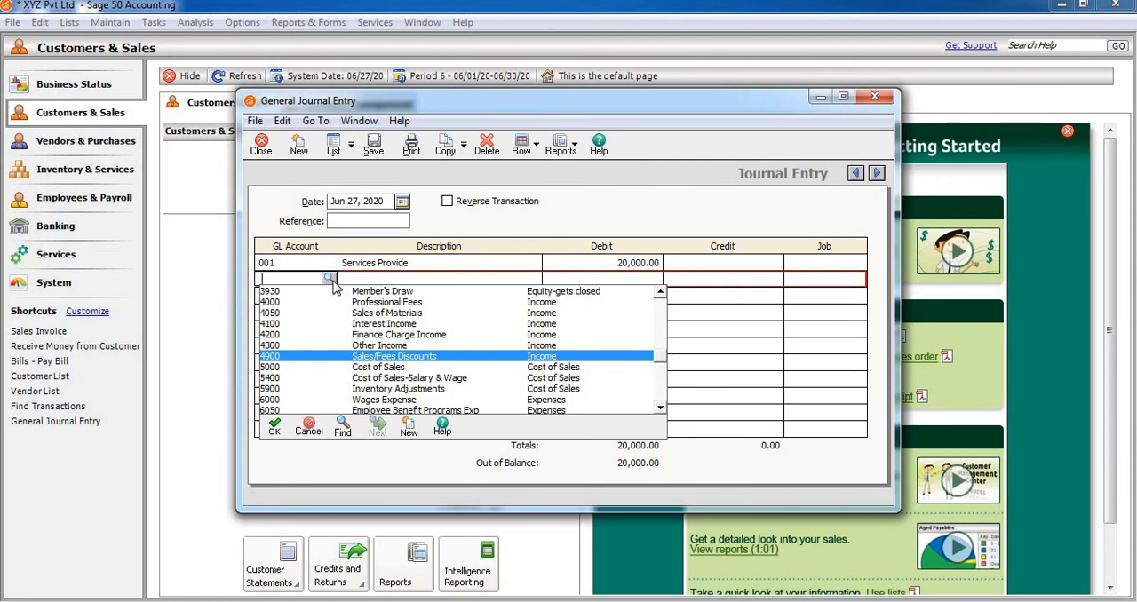
{"action": "double_click", "coordinate": [408, 357]}
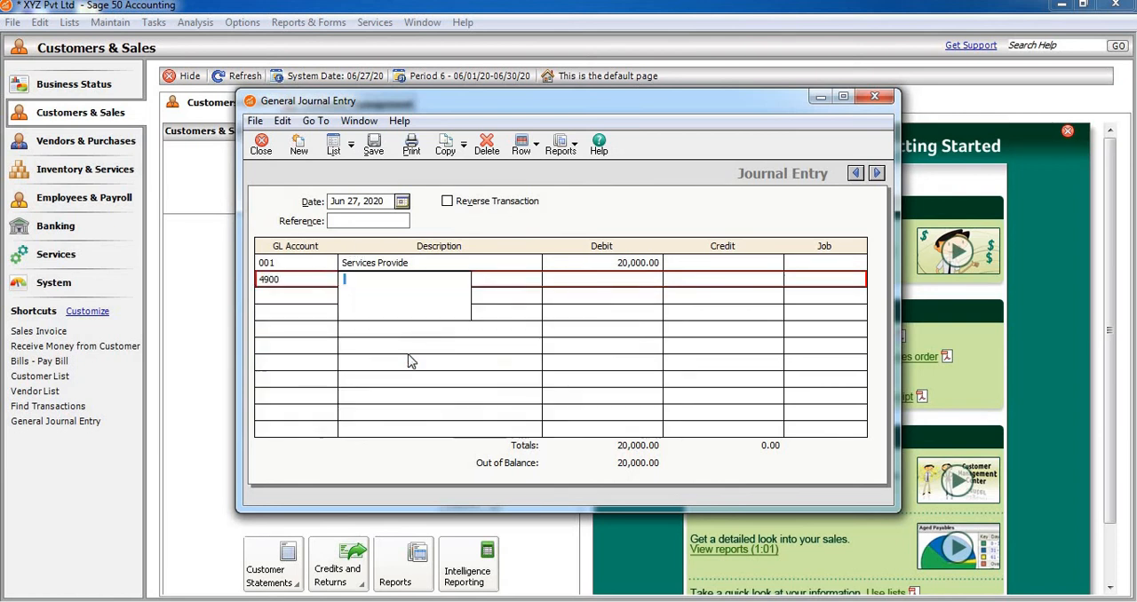
Enter a credit of 2000 on the account 4900 line, and close the first line's job list without choosing a job.
{"action": "left_click", "coordinate": [615, 280]}
{"action": "left_click", "coordinate": [701, 279]}
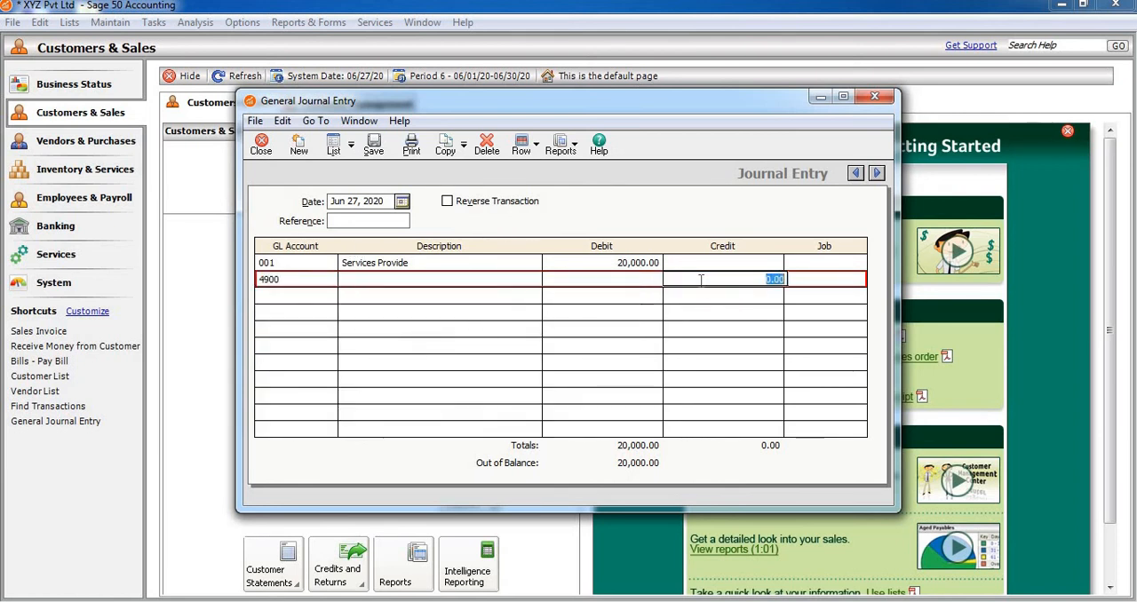
{"action": "type", "text": "2000"}
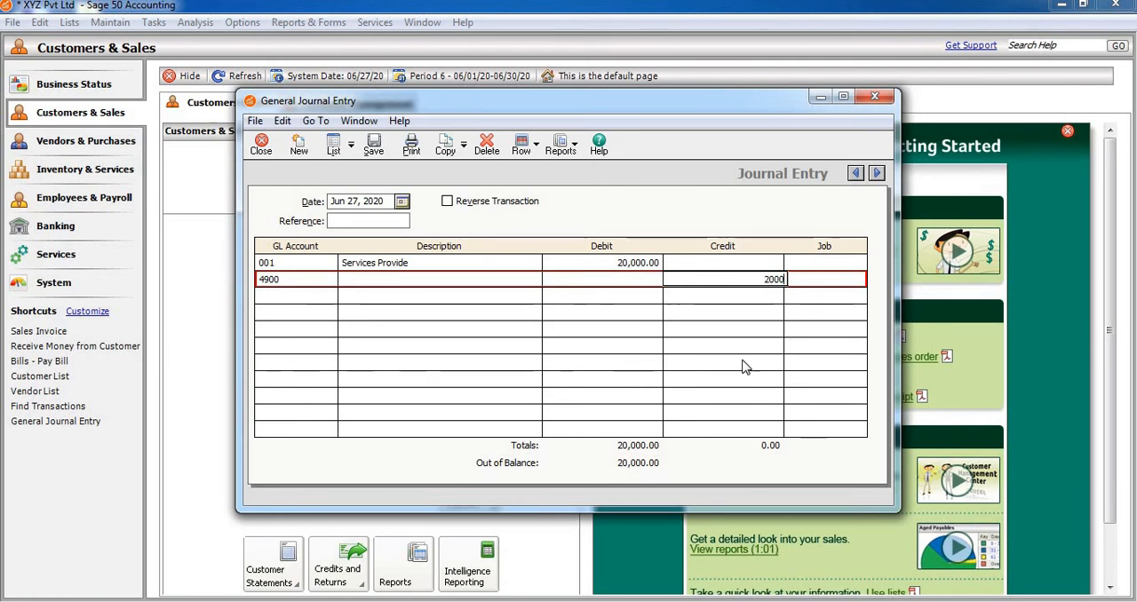
{"action": "key", "text": "Return"}
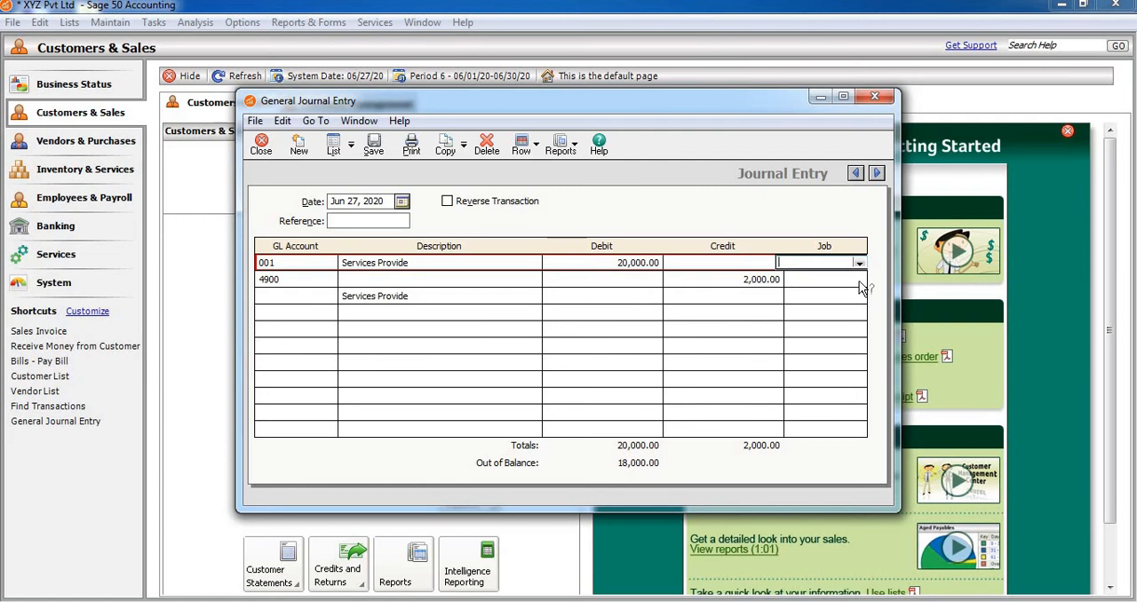
{"action": "left_click", "coordinate": [859, 264]}
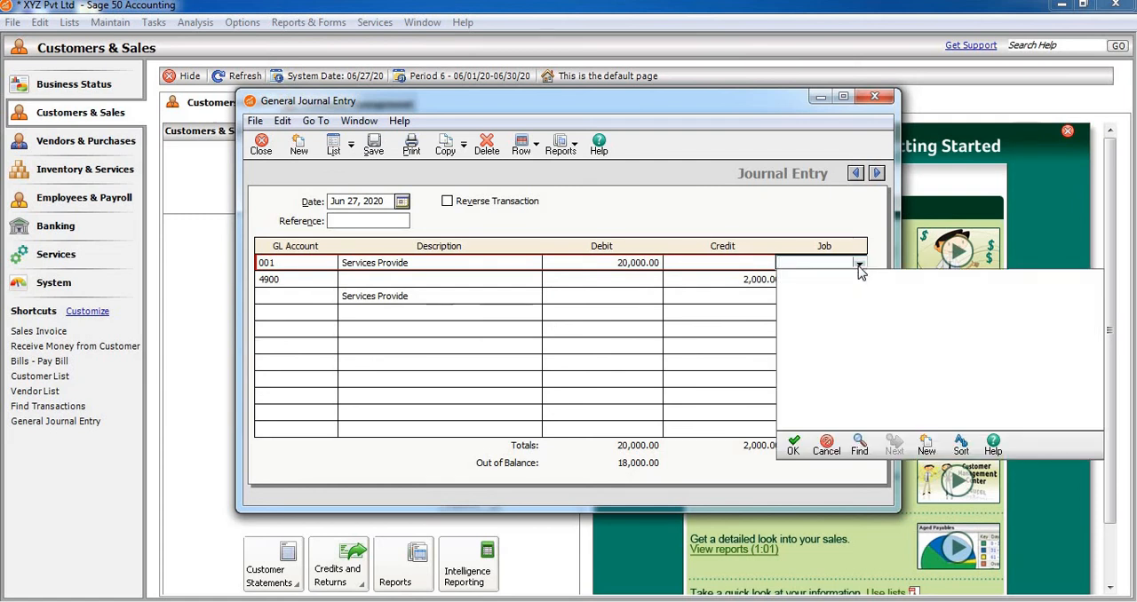
{"action": "left_click", "coordinate": [824, 445]}
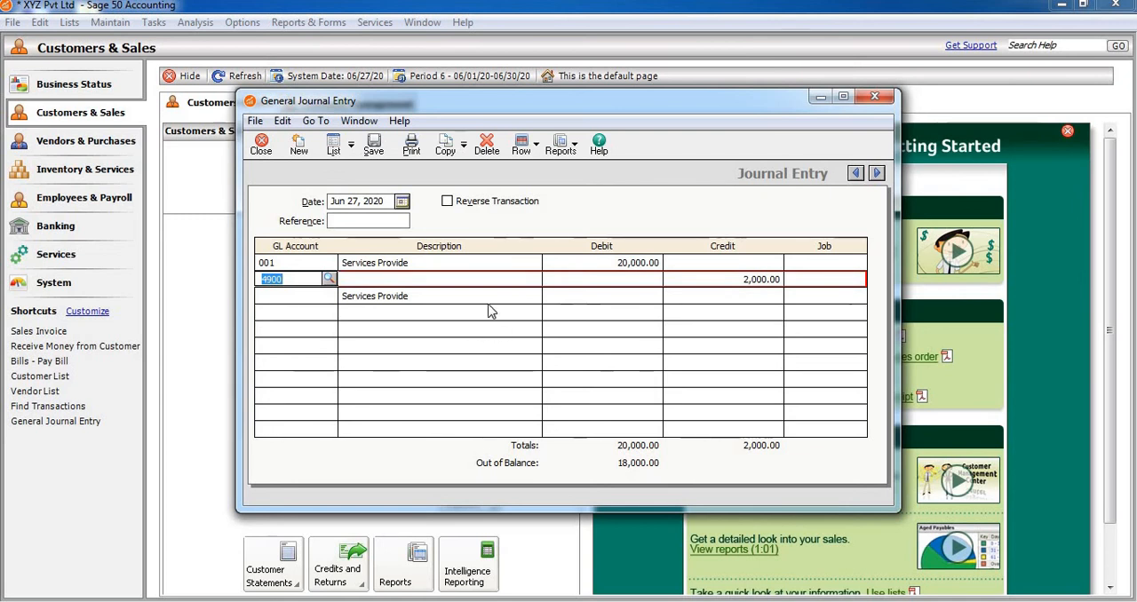
Describe the account 4900 line as Services provide, and clear the description from the unused third line.
{"action": "left_click", "coordinate": [463, 283]}
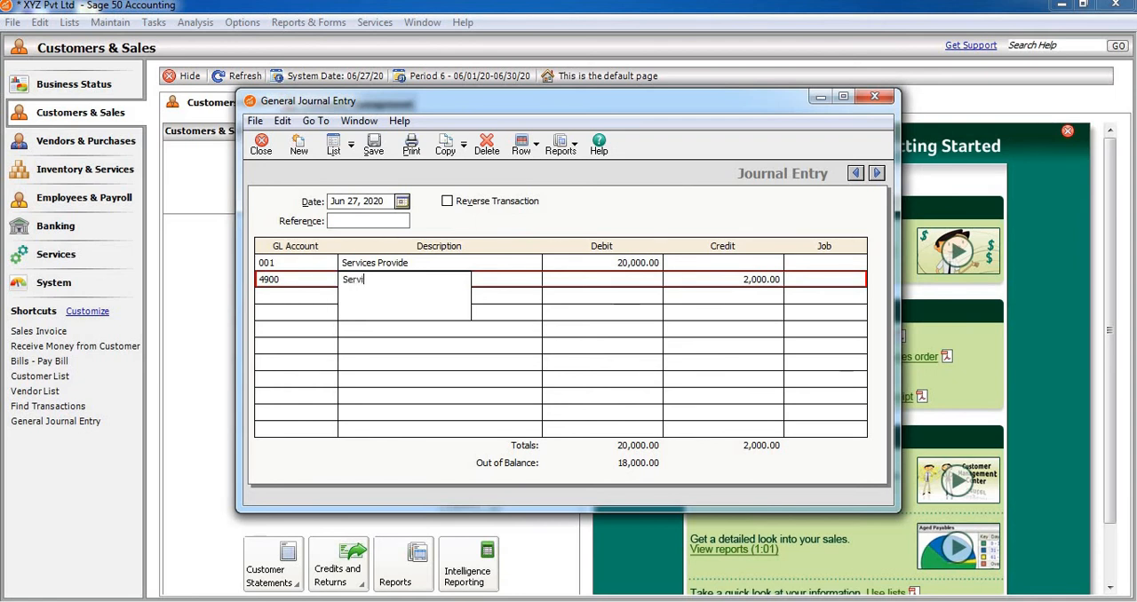
{"action": "type", "text": "Services provide"}
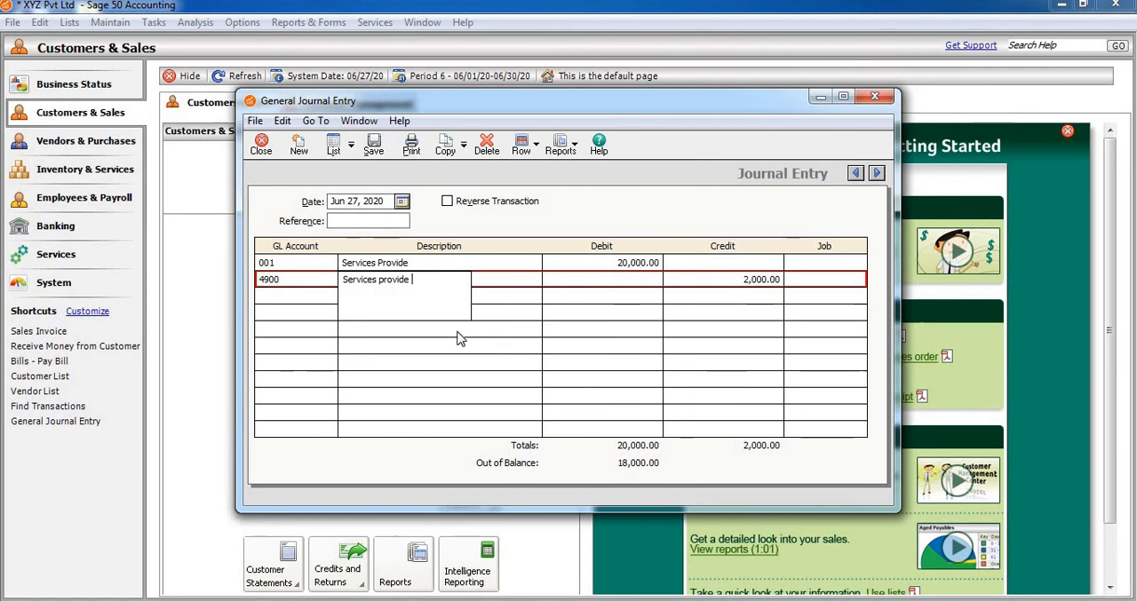
{"action": "left_click", "coordinate": [507, 303]}
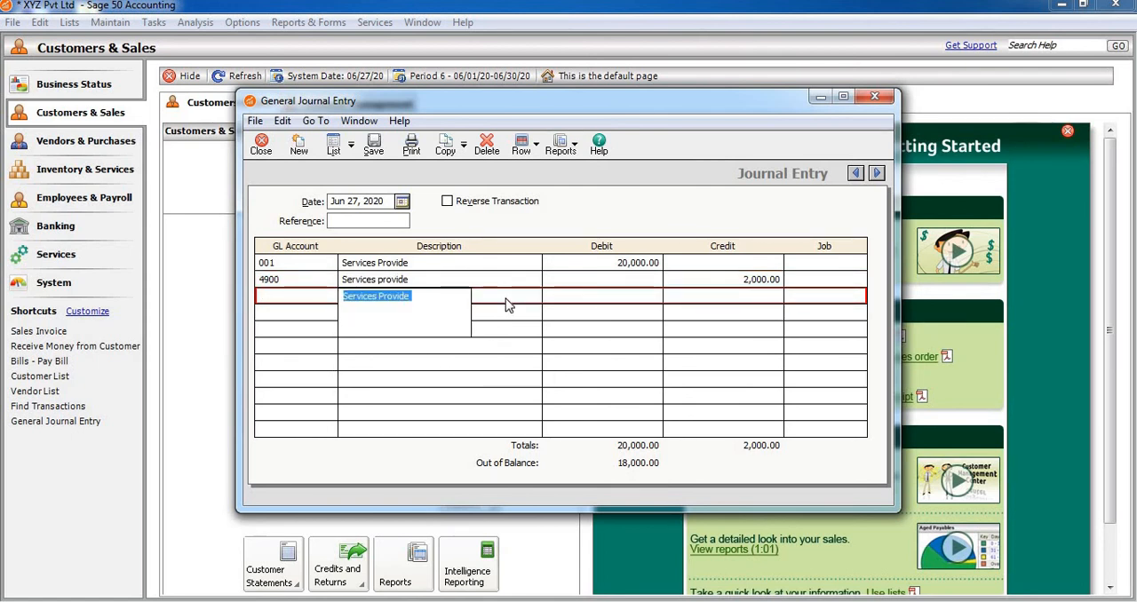
{"action": "key", "text": "Delete"}
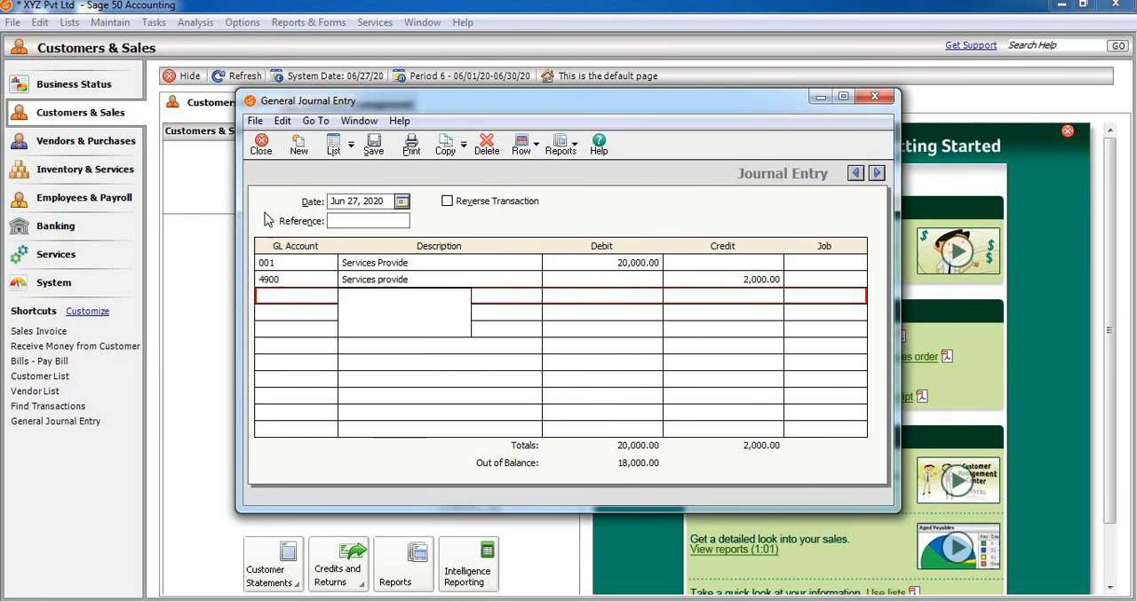
Set the credit on the account 4900 line to 20000, and save and close the journal entry.
{"action": "left_click", "coordinate": [373, 146]}
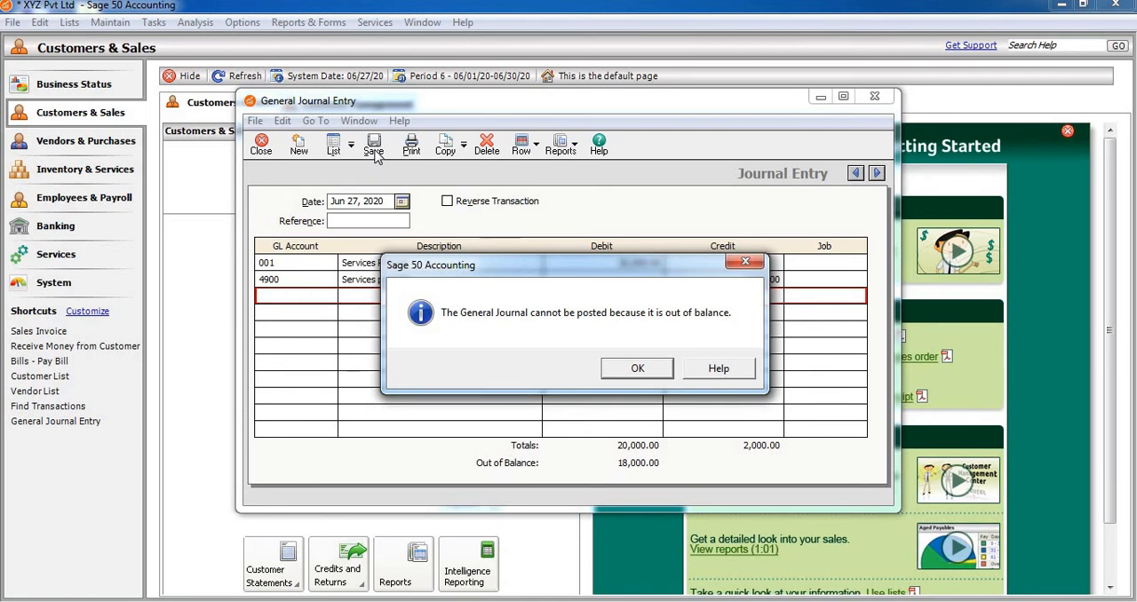
{"action": "left_click", "coordinate": [638, 368]}
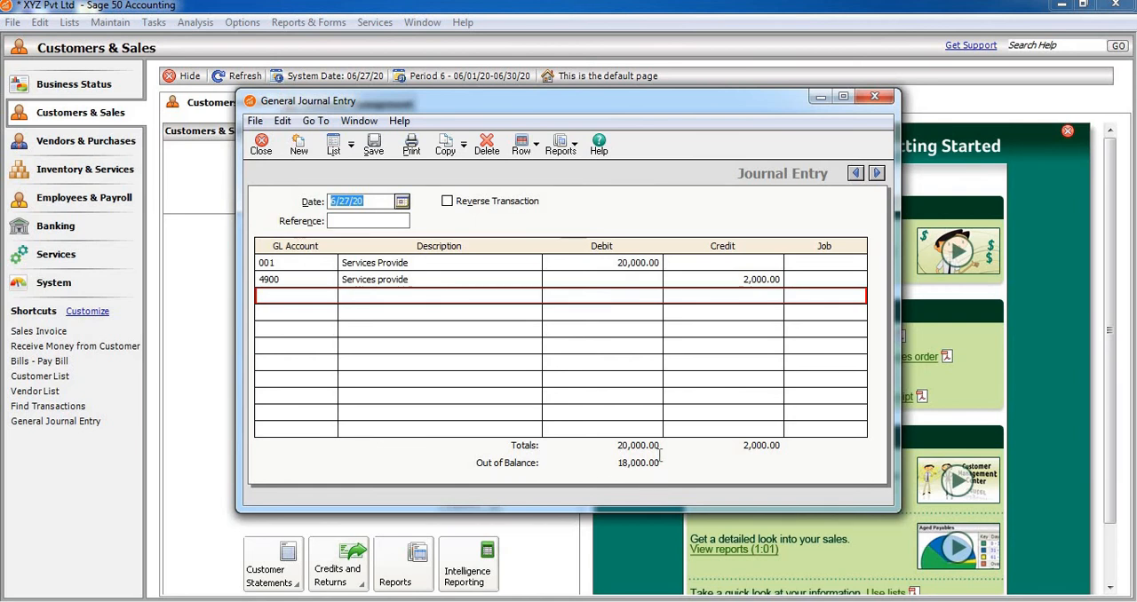
{"action": "left_click", "coordinate": [762, 278]}
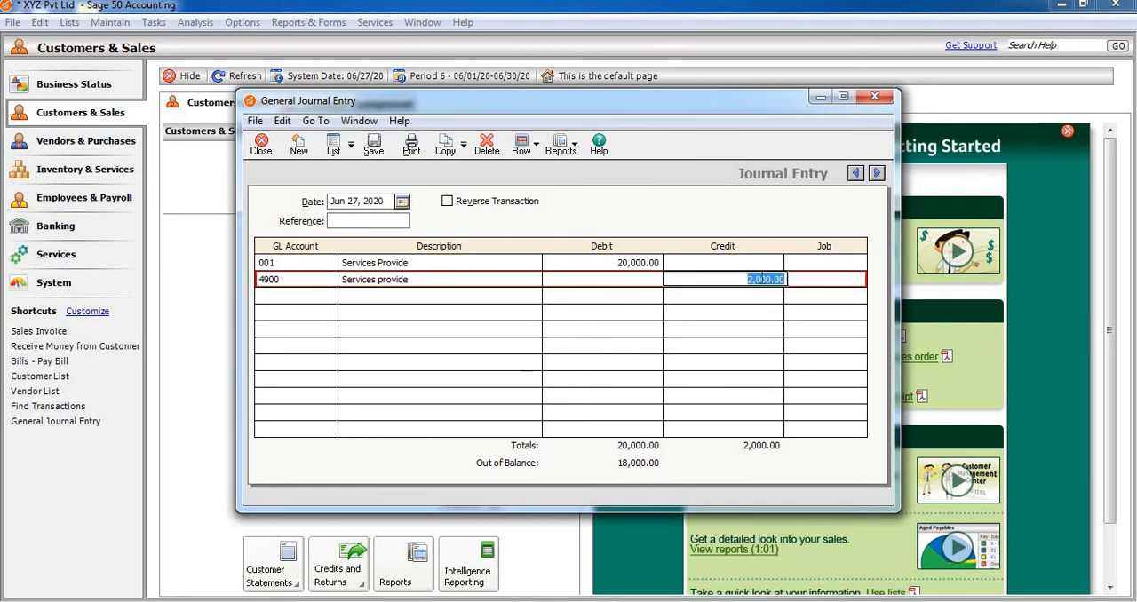
{"action": "type", "text": "20000"}
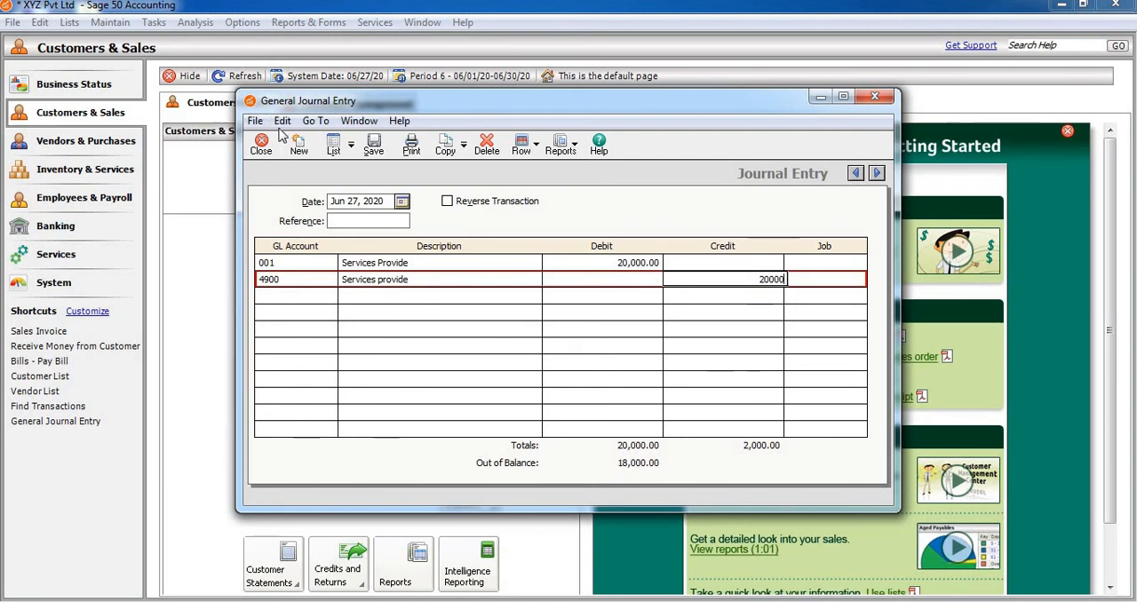
{"action": "left_click", "coordinate": [374, 145]}
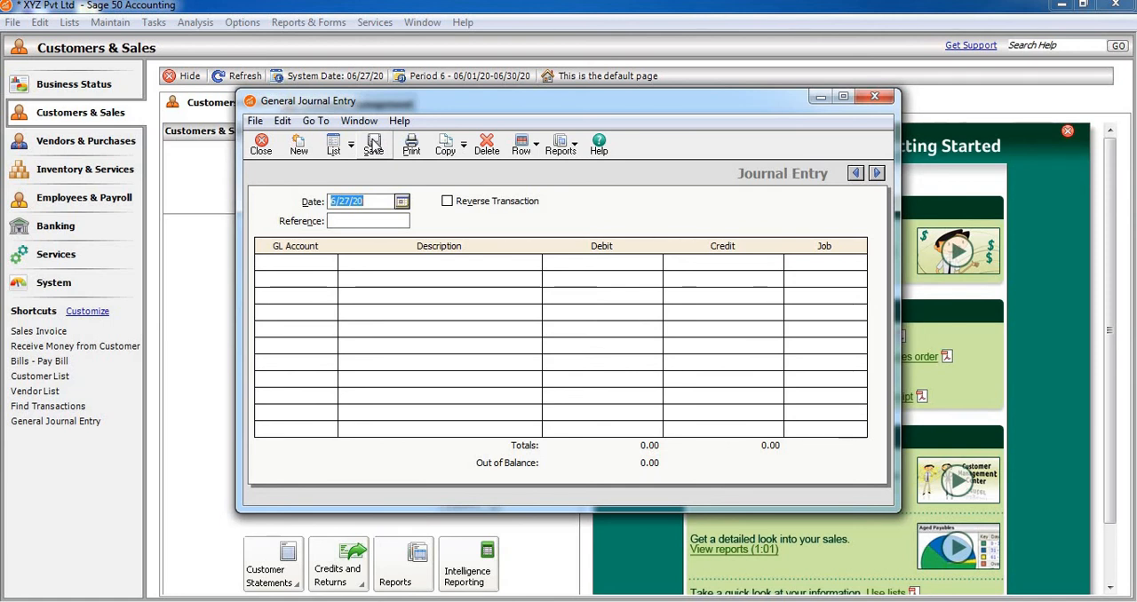
{"action": "left_click", "coordinate": [875, 96]}
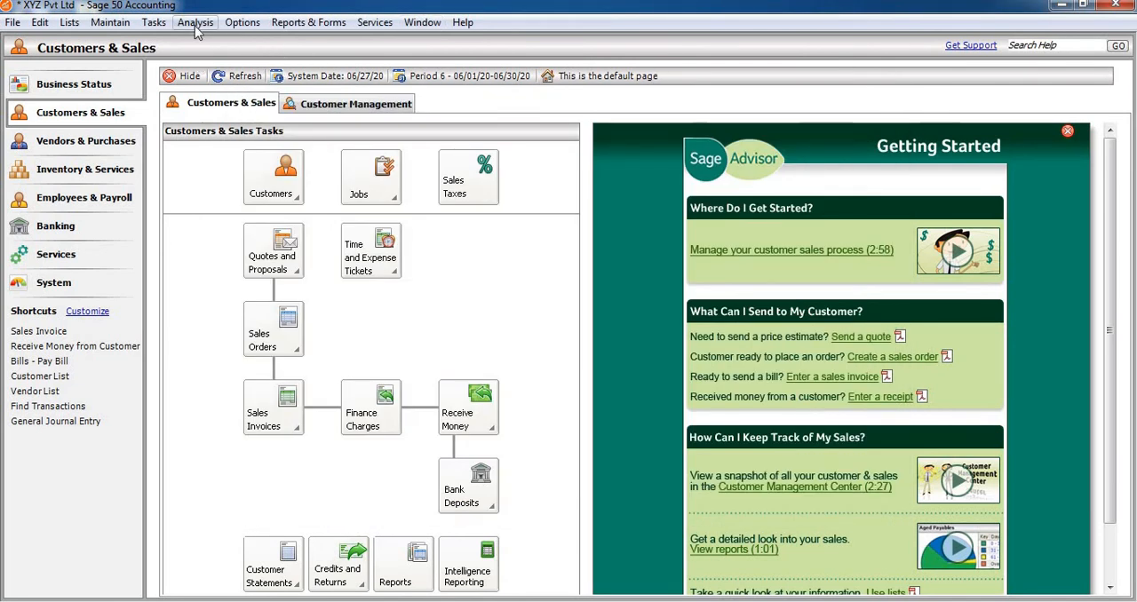
Display the General Journal report, check the Services provide entry for account 4900 from it, and close both.
{"action": "left_click", "coordinate": [325, 25]}
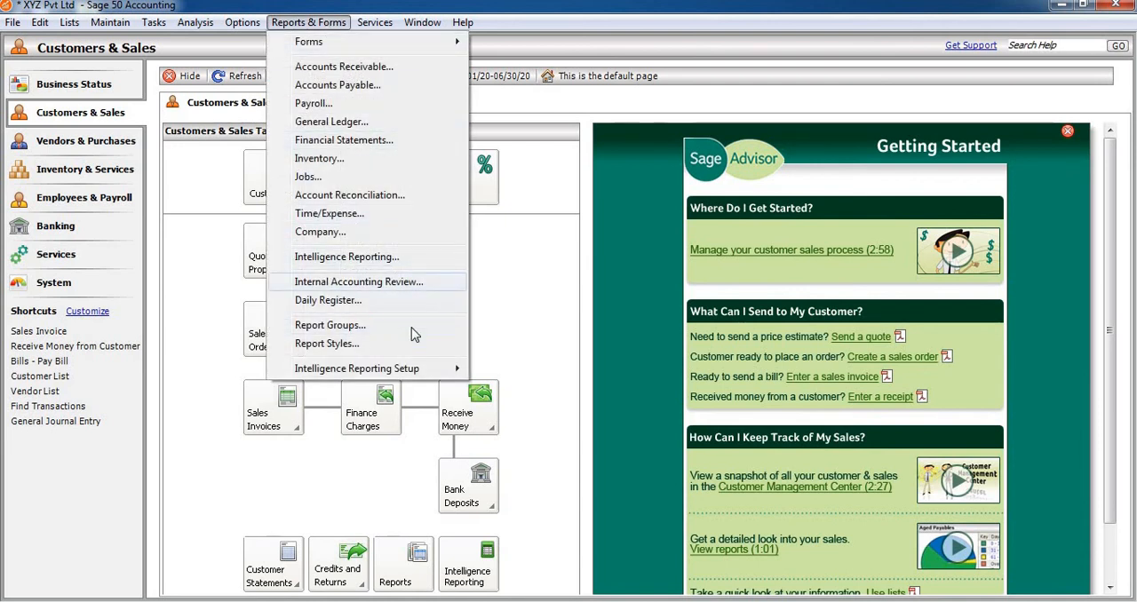
{"action": "left_click", "coordinate": [342, 122]}
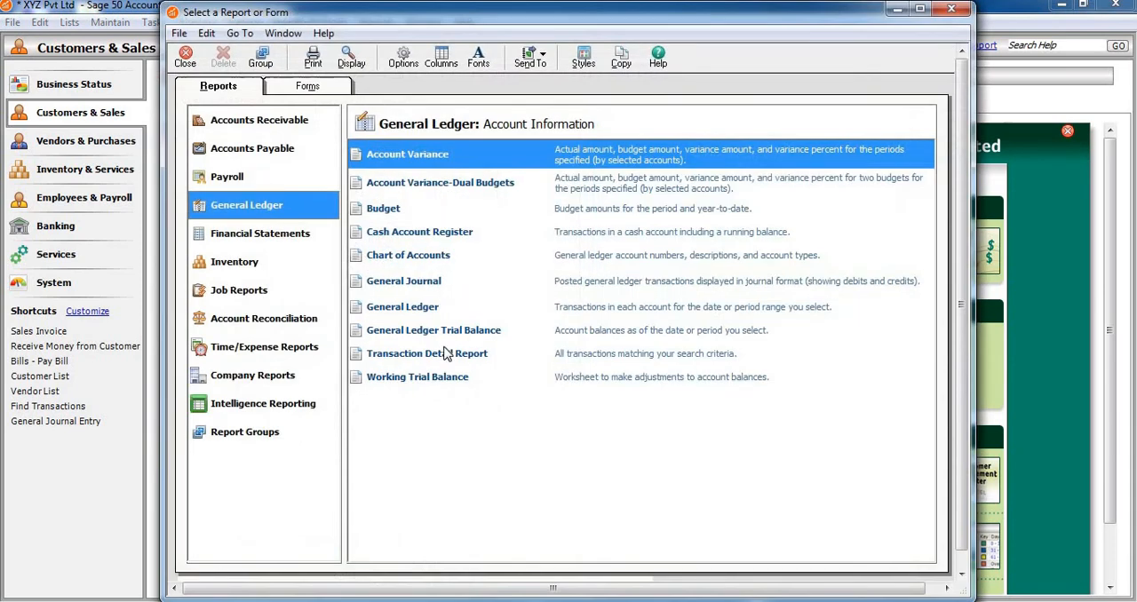
{"action": "double_click", "coordinate": [396, 282]}
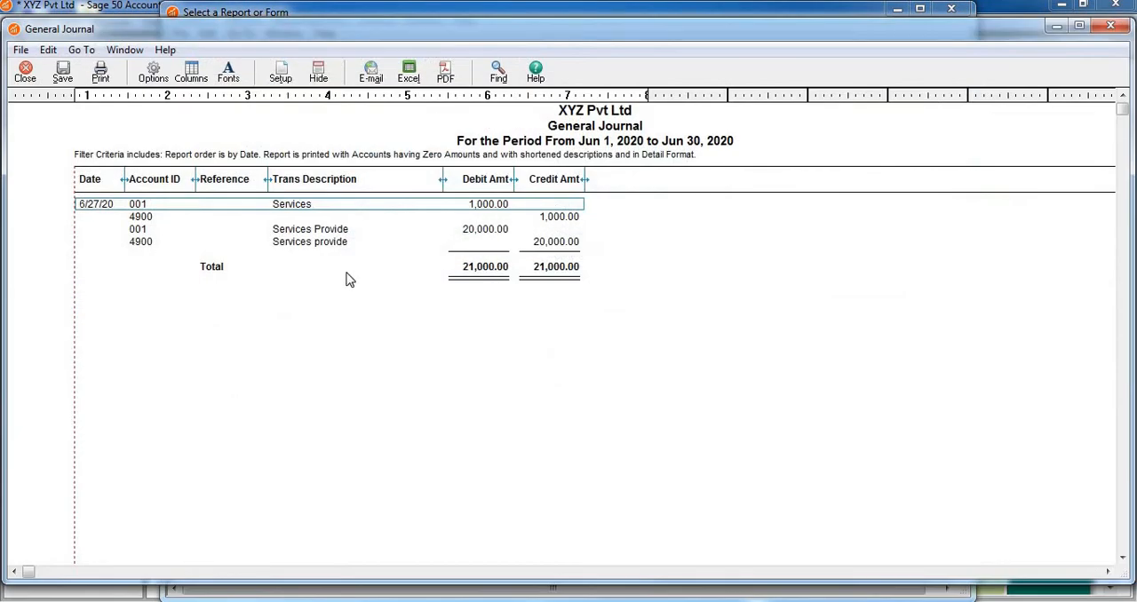
{"action": "double_click", "coordinate": [140, 244]}
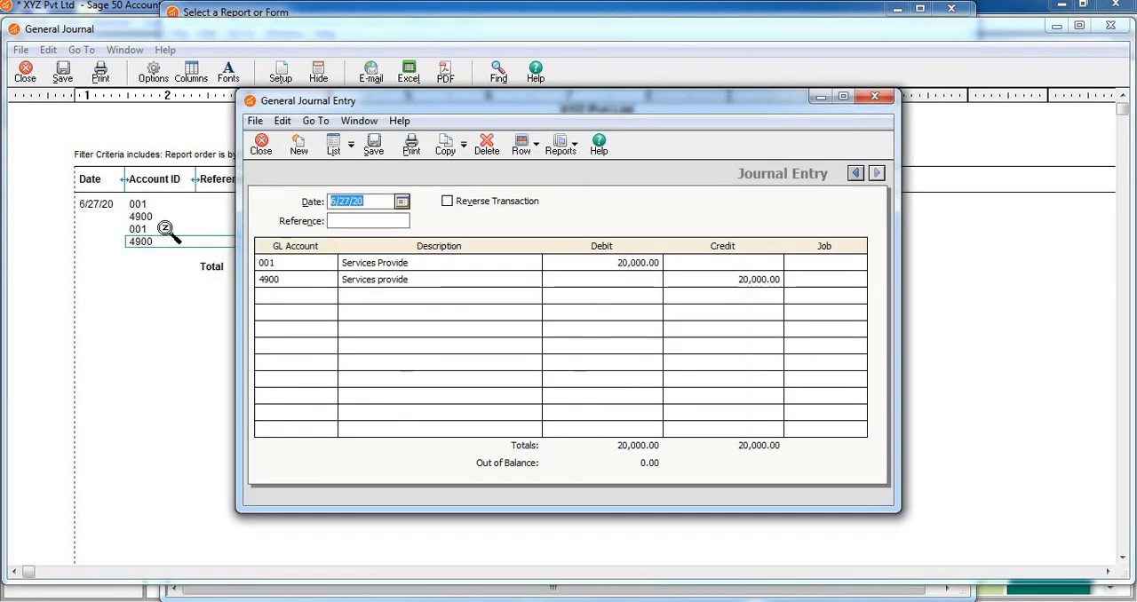
{"action": "left_click", "coordinate": [875, 98]}
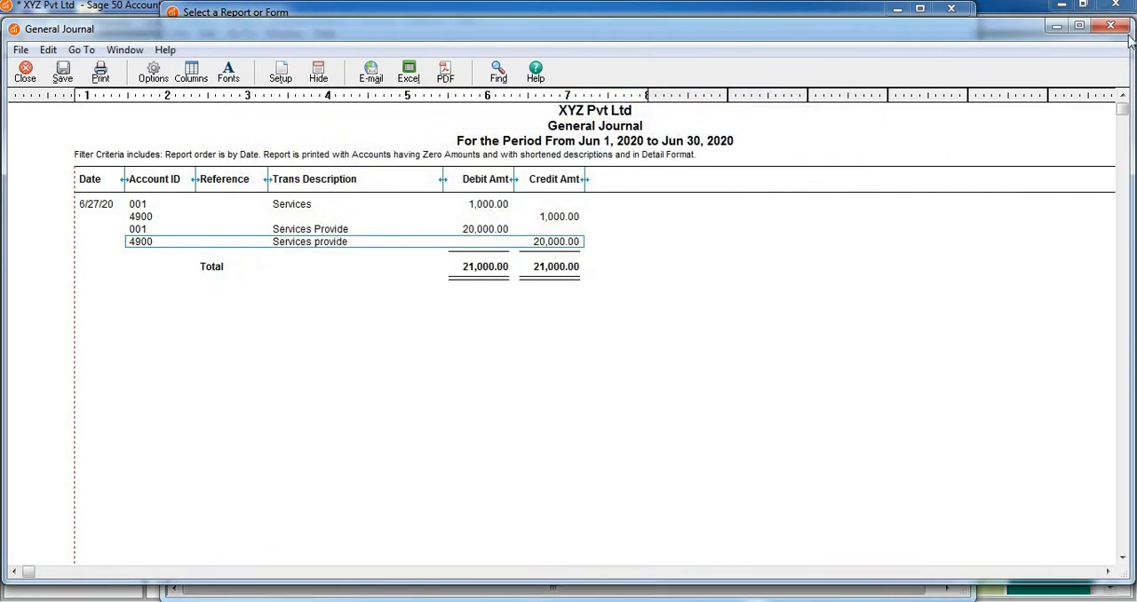
{"action": "left_click", "coordinate": [26, 71]}
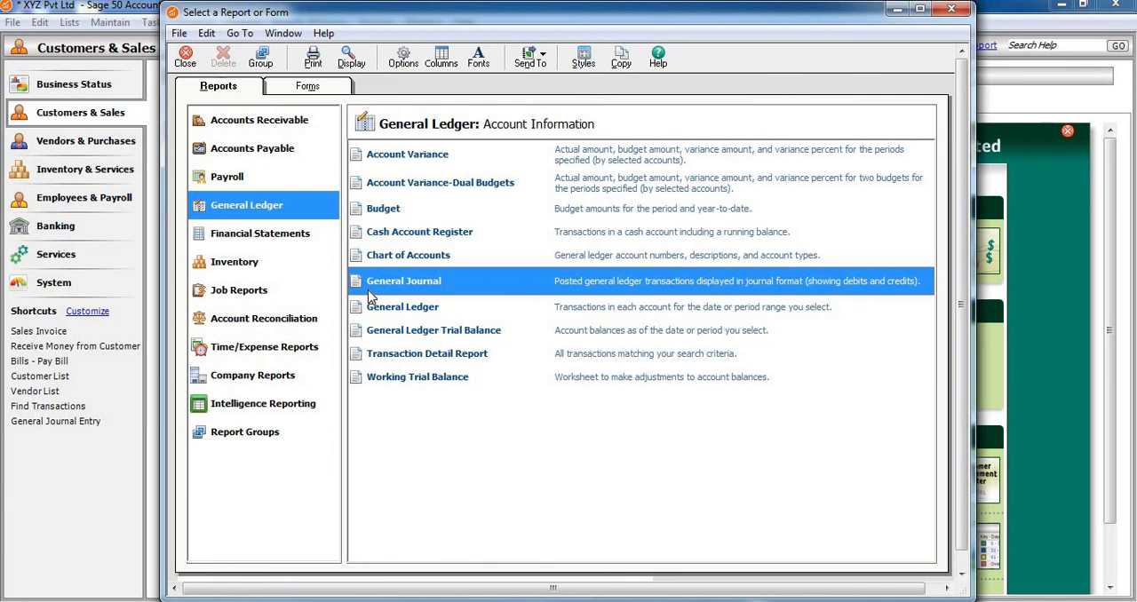
Review and close the General Ledger report, and display the standard Income - 12 Period financial statement.
{"action": "double_click", "coordinate": [404, 308]}
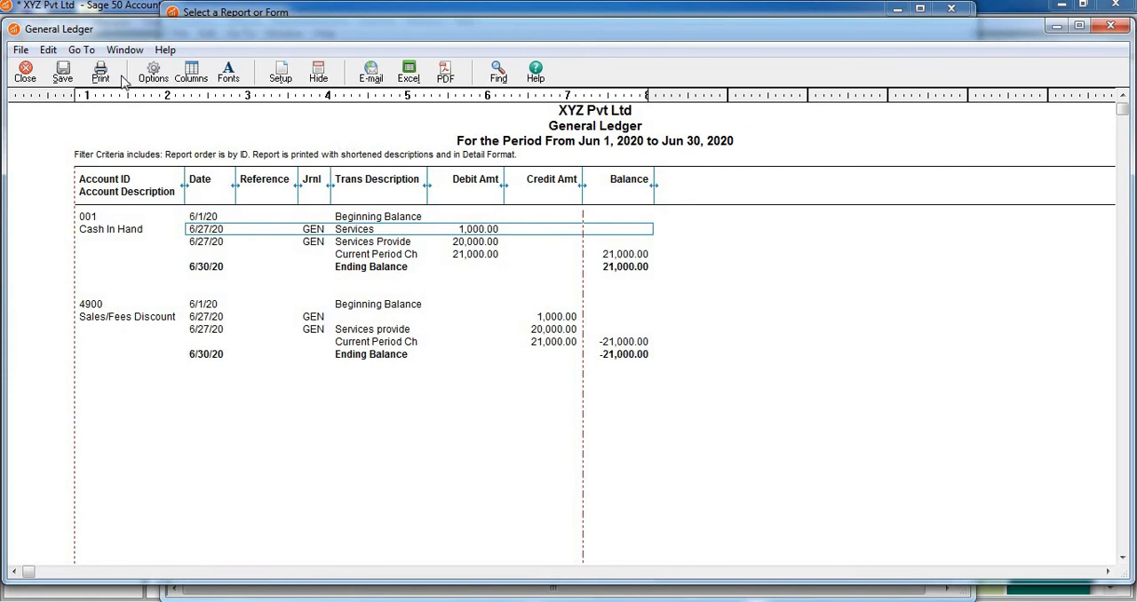
{"action": "left_click", "coordinate": [25, 73]}
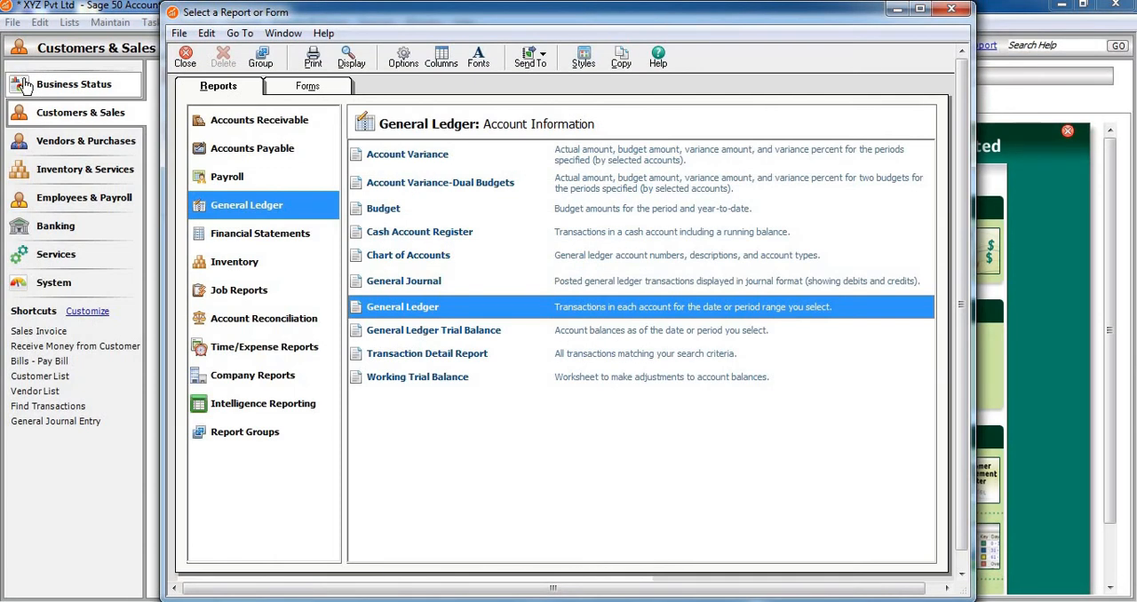
{"action": "left_click", "coordinate": [289, 242]}
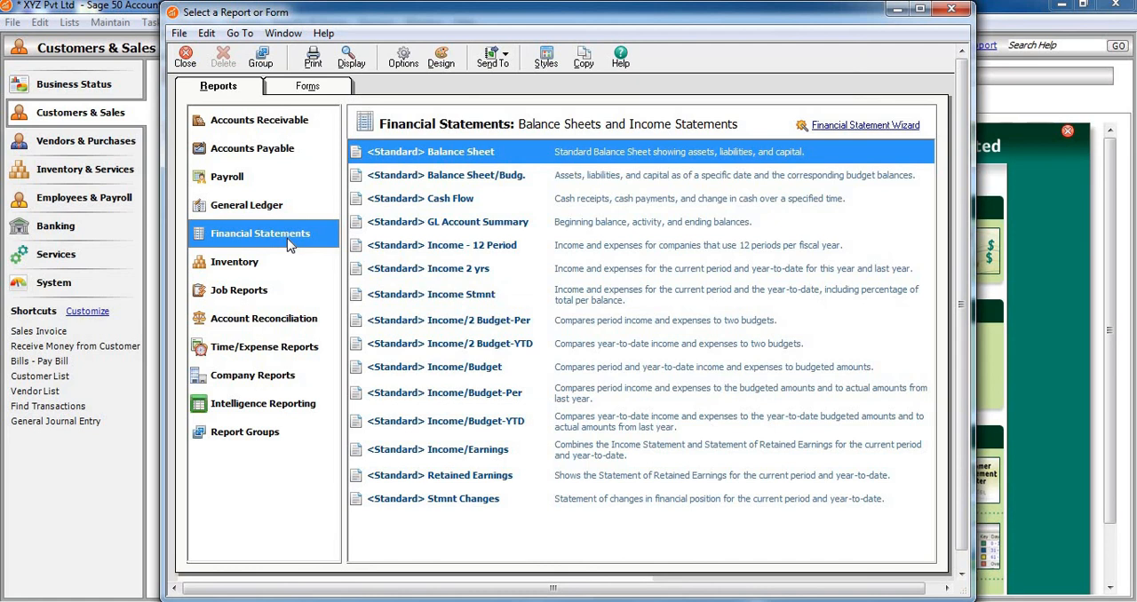
{"action": "double_click", "coordinate": [425, 246]}
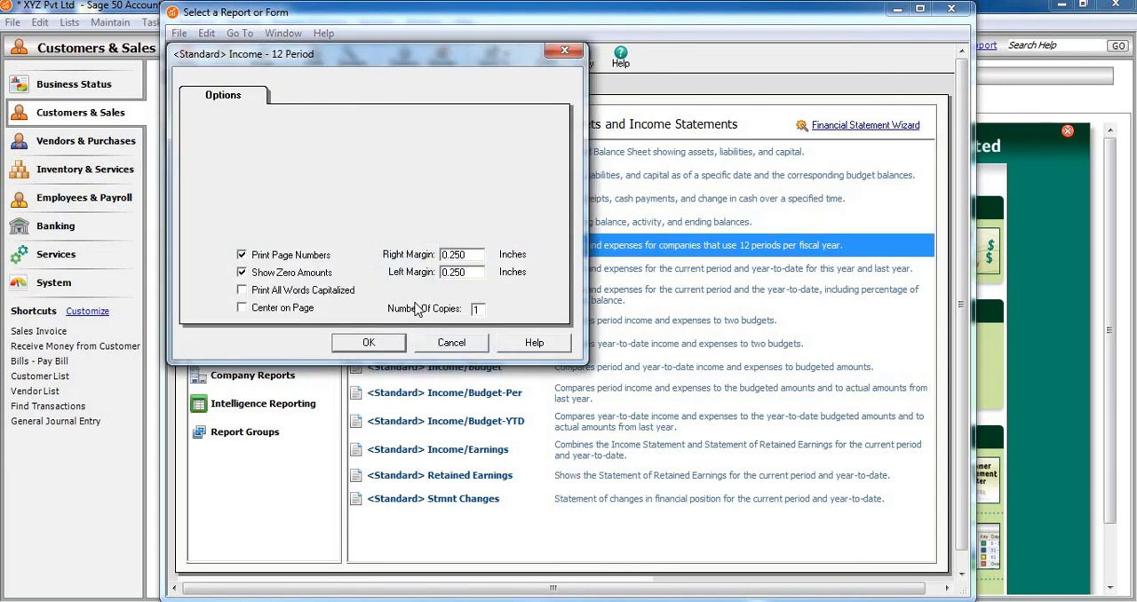
{"action": "left_click", "coordinate": [393, 347]}
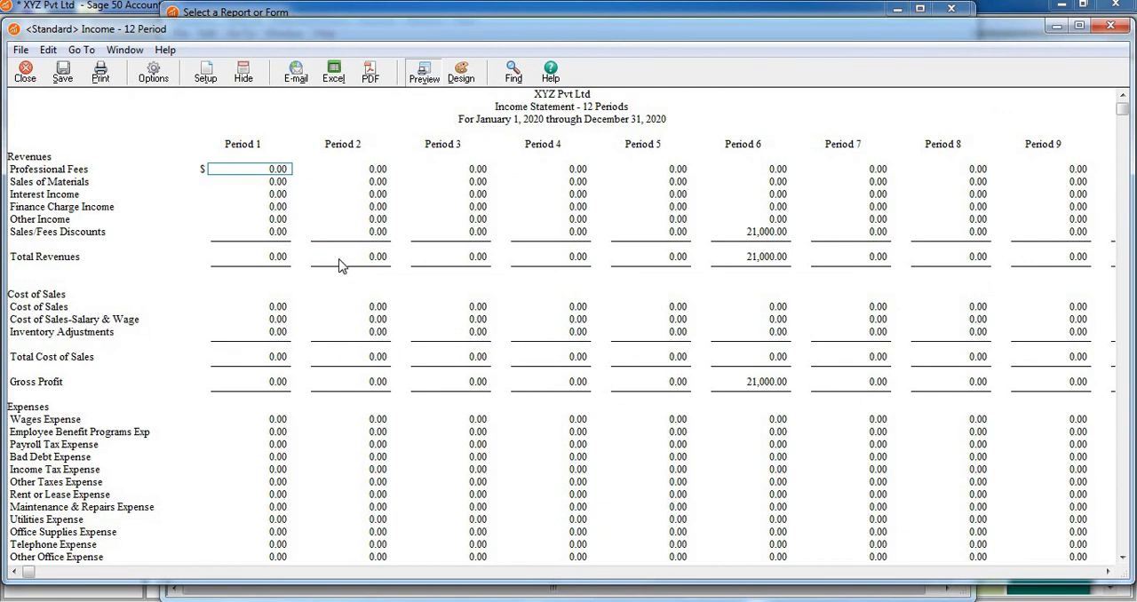
Examine the income statement's Sales/Fees Discounts row from the first periods through to the Period 6 amount.
{"action": "left_click", "coordinate": [379, 218]}
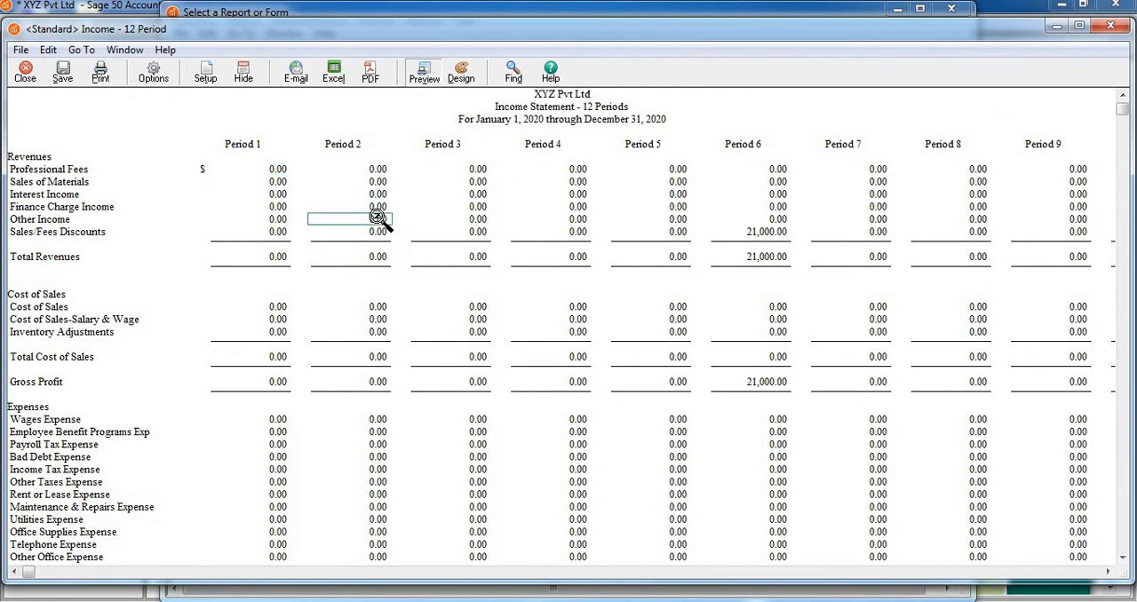
{"action": "key", "text": "Down"}
{"action": "key", "text": "Down"}
{"action": "key", "text": "Left"}
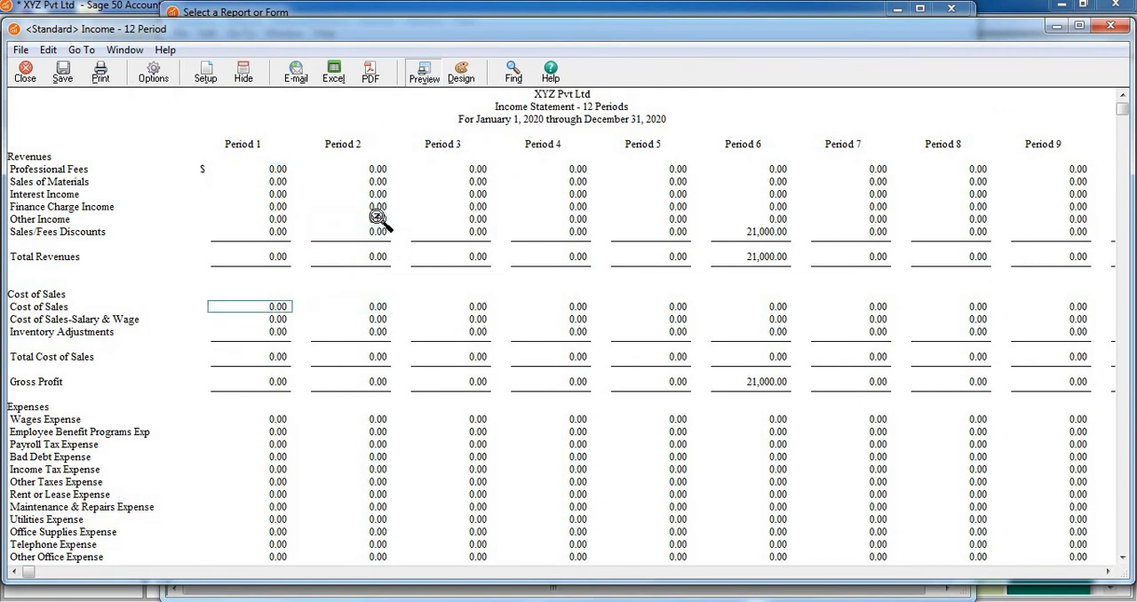
{"action": "key", "text": "Up"}
{"action": "key", "text": "Up"}
{"action": "key", "text": "Down"}
{"action": "key", "text": "Right"}
{"action": "key", "text": "Right"}
{"action": "key", "text": "Right"}
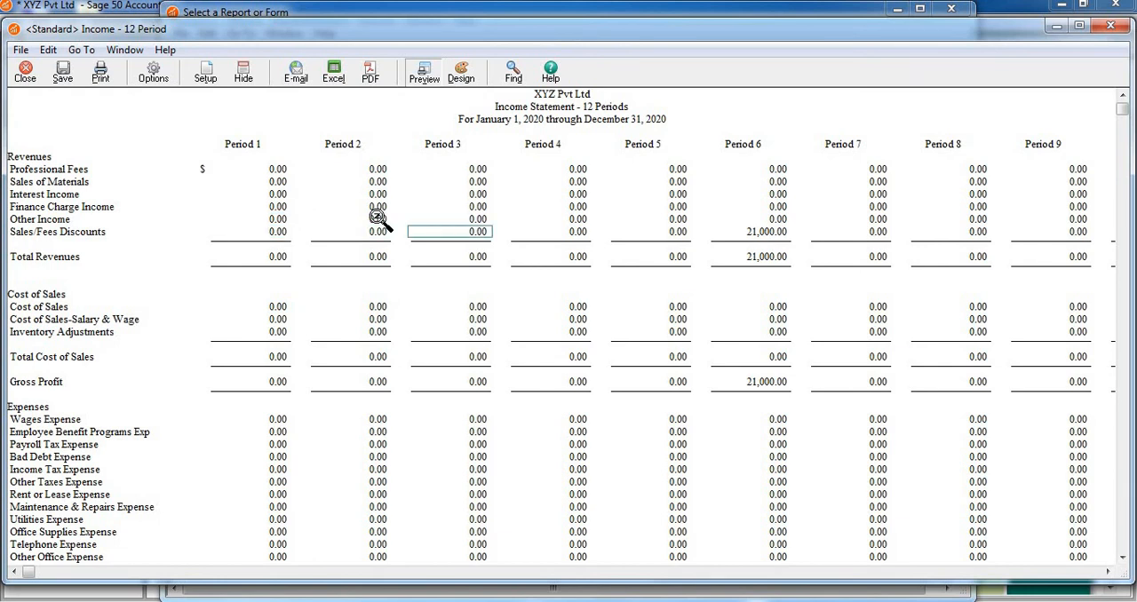
{"action": "key", "text": "Right"}
{"action": "key", "text": "Right"}
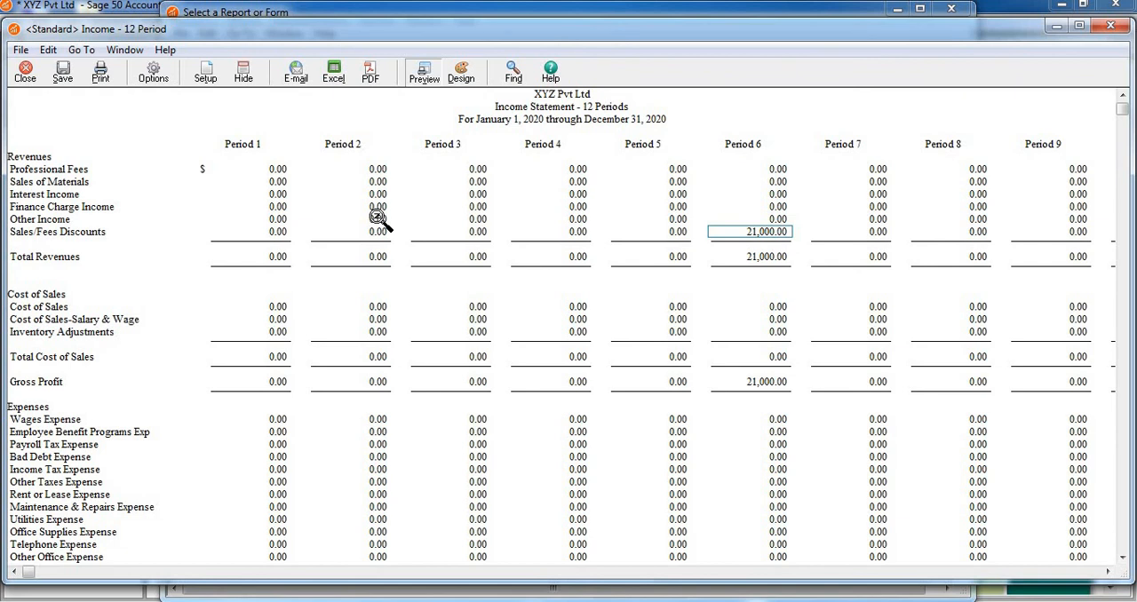
Compare the Period 6 Sales/Fees Discounts amount with the same row in Periods 2 to 5.
{"action": "key", "text": "Left"}
{"action": "key", "text": "Left"}
{"action": "key", "text": "Right"}
{"action": "key", "text": "Right"}
{"action": "key", "text": "Left"}
{"action": "key", "text": "Left"}
{"action": "key", "text": "Left"}
{"action": "key", "text": "Left"}
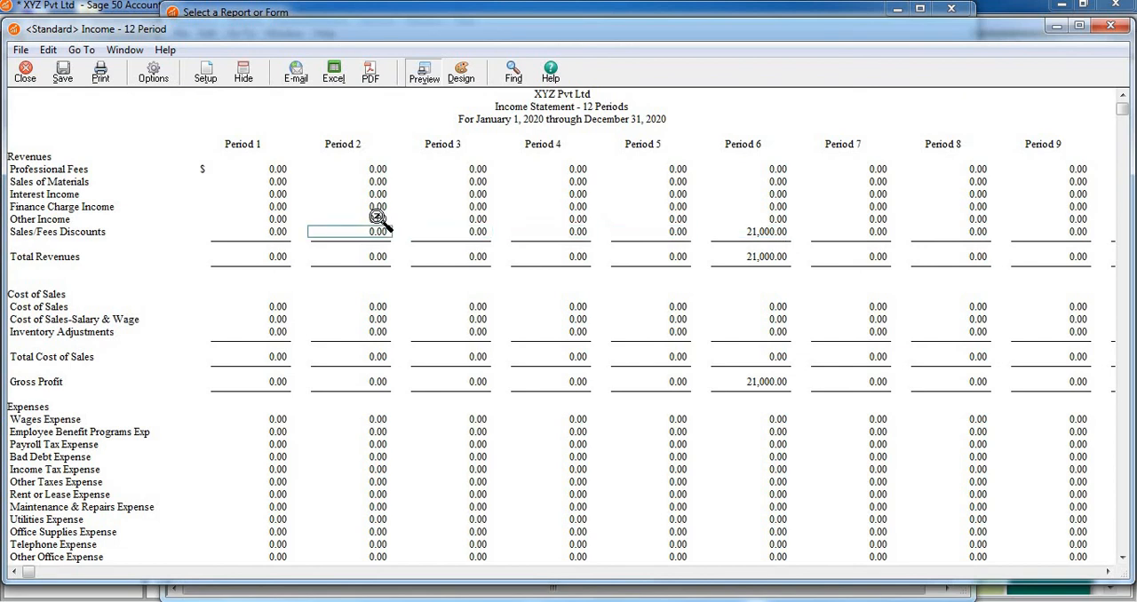
{"action": "key", "text": "Right"}
{"action": "key", "text": "Right"}
{"action": "key", "text": "Right"}
{"action": "key", "text": "Right"}
{"action": "key", "text": "Left"}
{"action": "key", "text": "Left"}
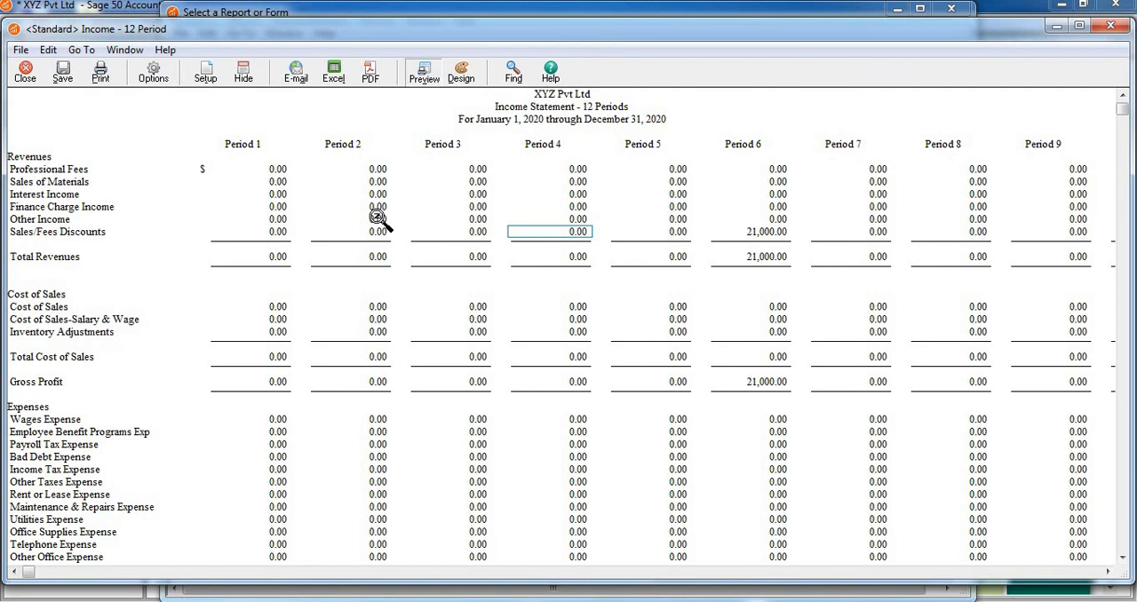
{"action": "key", "text": "Right"}
{"action": "key", "text": "Right"}
Check the Period 6 column from Sales/Fees Discounts through Cost of Sales to Wages Expense, and close the income statement.
{"action": "key", "text": "Down"}
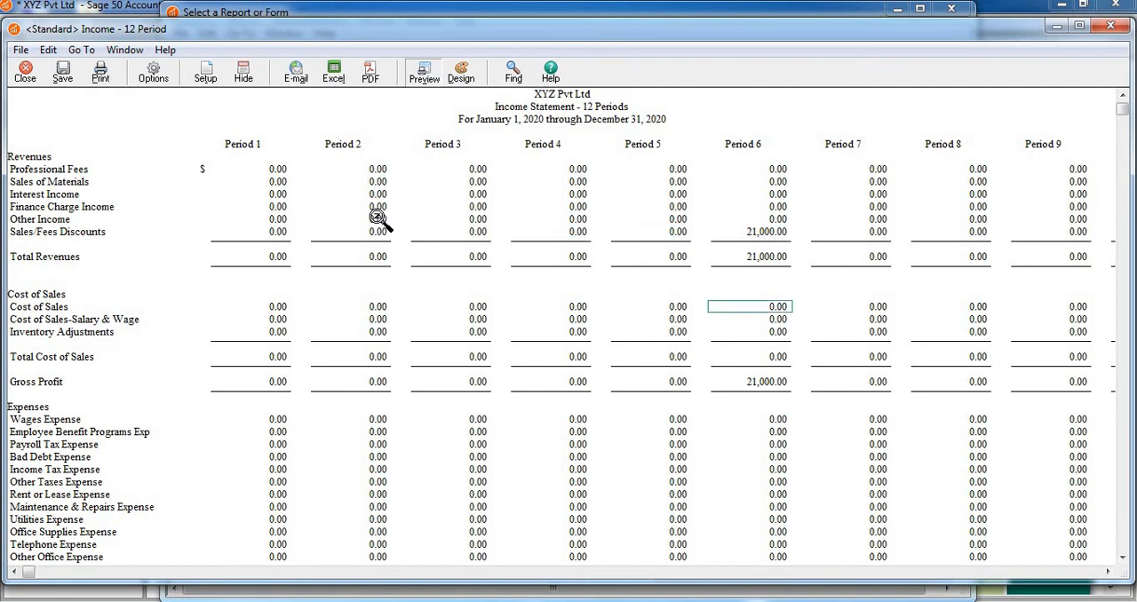
{"action": "key", "text": "Up"}
{"action": "key", "text": "Down"}
{"action": "key", "text": "Up"}
{"action": "key", "text": "Up"}
{"action": "key", "text": "Down"}
{"action": "key", "text": "Down"}
{"action": "key", "text": "Down"}
{"action": "key", "text": "Down"}
{"action": "key", "text": "Down"}
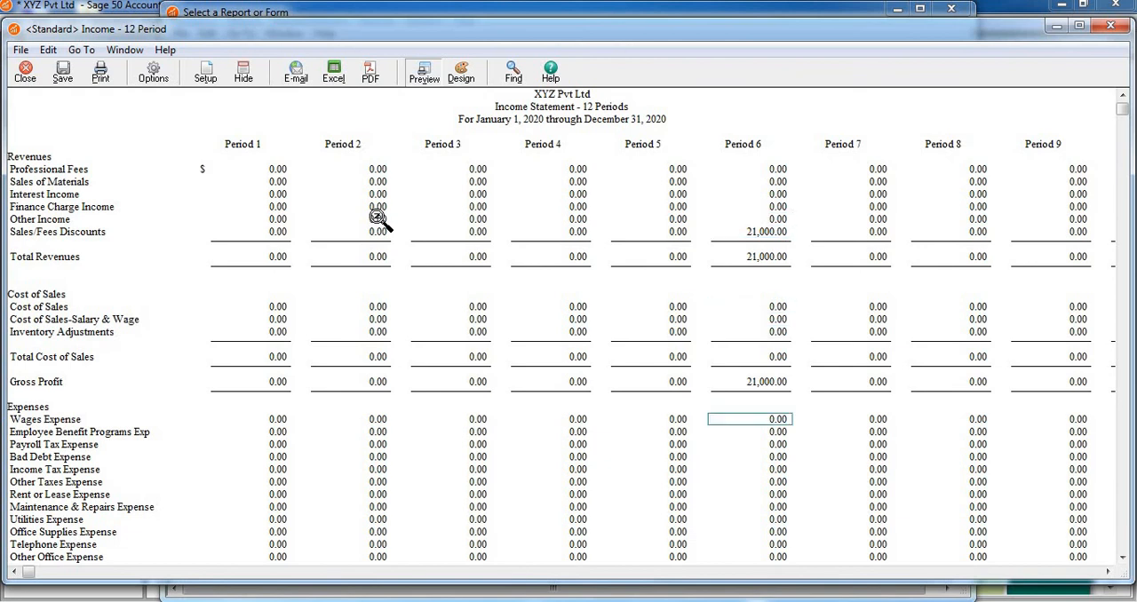
{"action": "key", "text": "Up"}
{"action": "key", "text": "Up"}
{"action": "key", "text": "Up"}
{"action": "key", "text": "Up"}
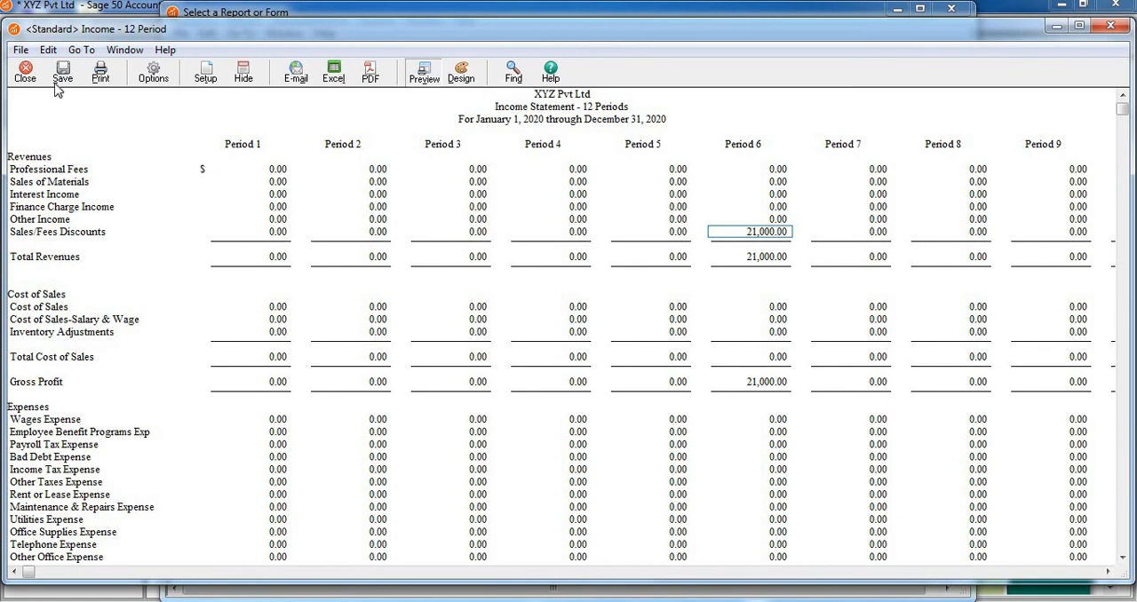
{"action": "left_click", "coordinate": [27, 75]}
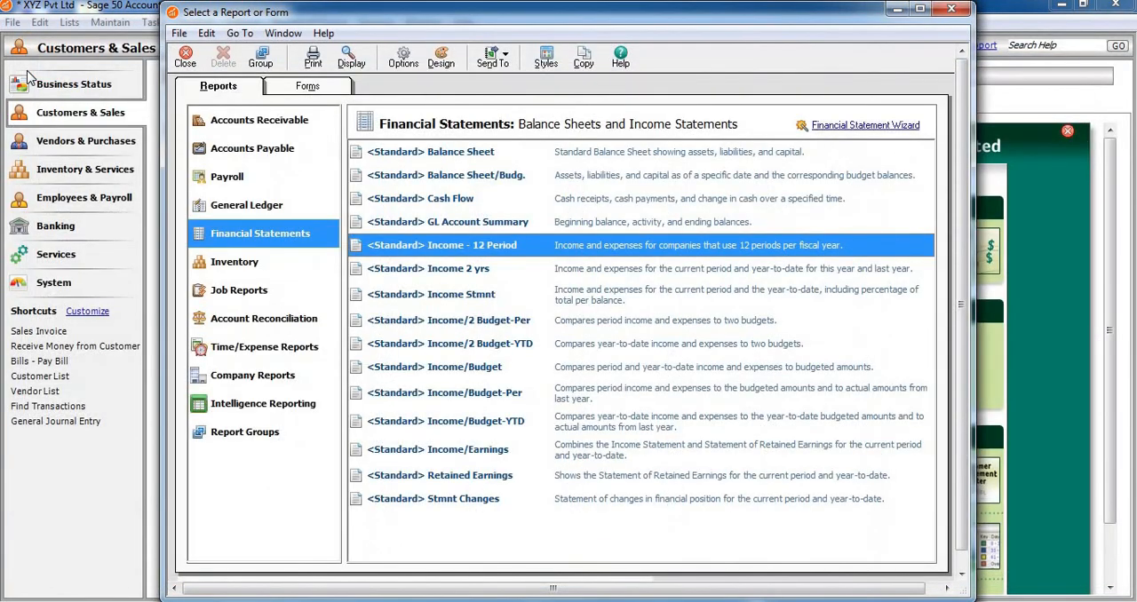
Display the standard Balance Sheet for the current period and review it through to Total Liabilities & Capital.
{"action": "left_click", "coordinate": [436, 155]}
{"action": "double_click", "coordinate": [436, 156]}
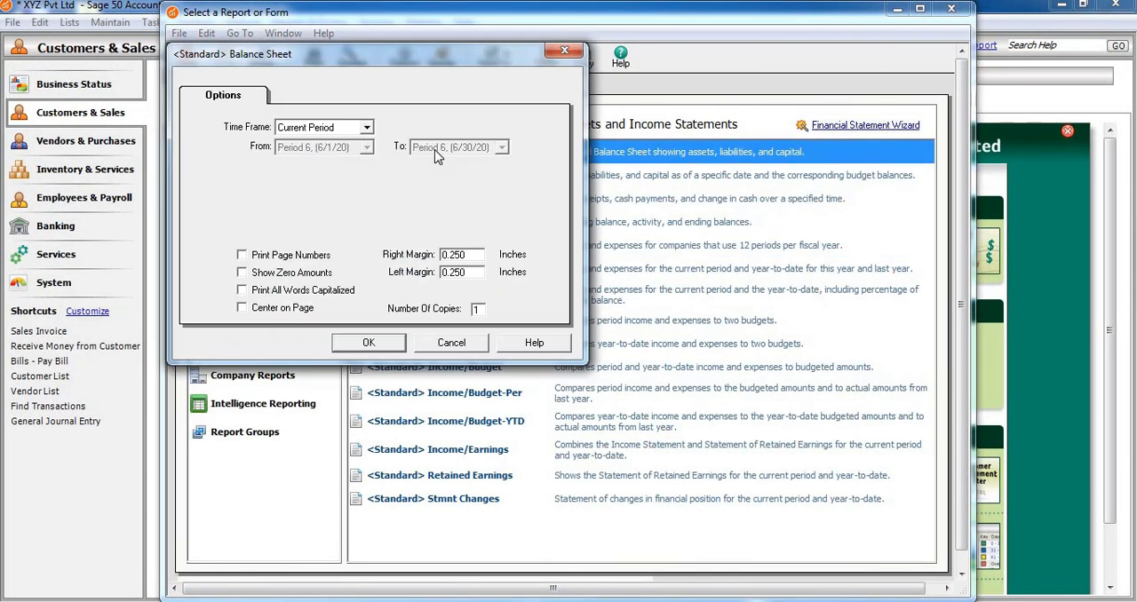
{"action": "left_click", "coordinate": [389, 349]}
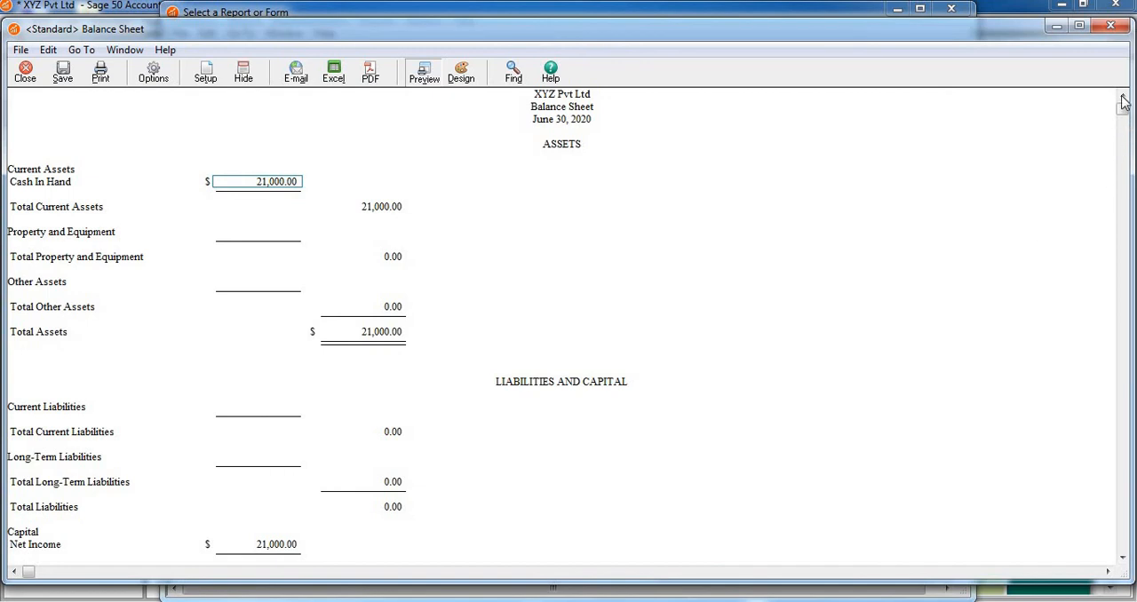
{"action": "left_click_drag", "start_coordinate": [1124, 113], "coordinate": [1124, 214]}
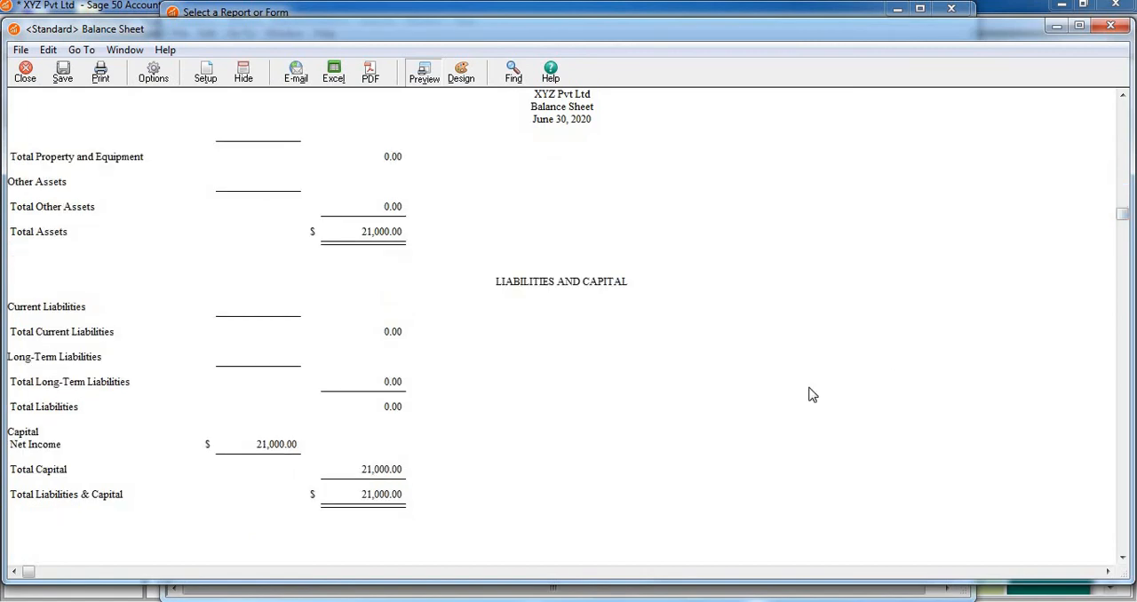